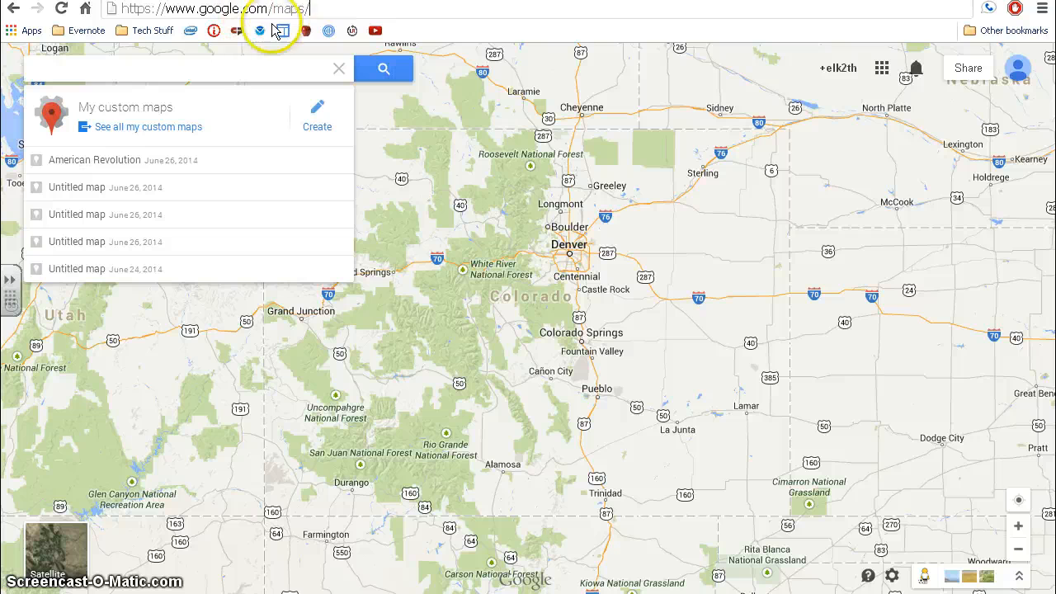
Create a new custom map and title it "American Revolution"
{"action": "left_click", "coordinate": [317, 129]}
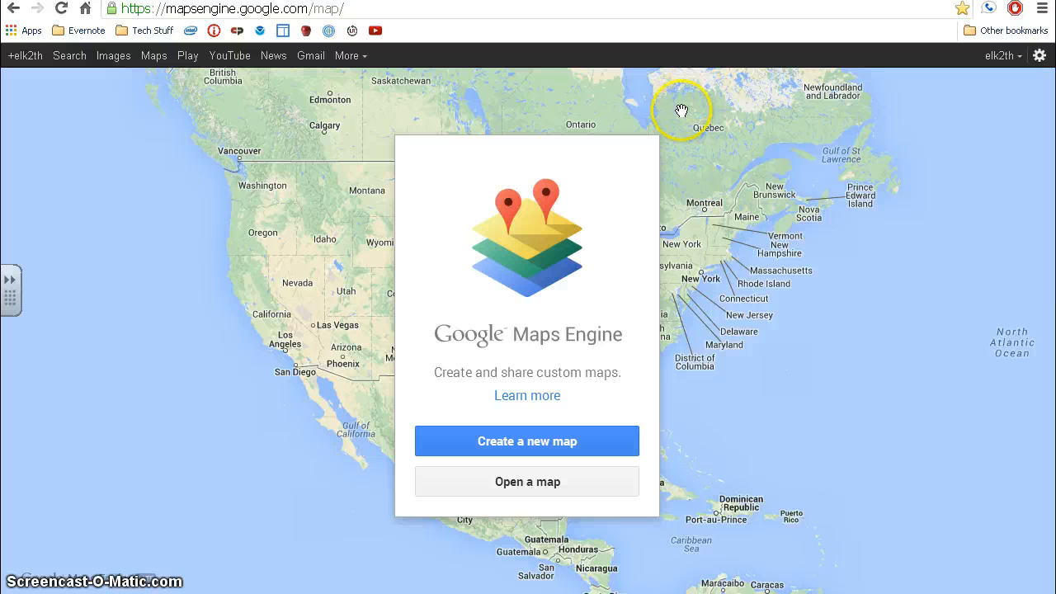
{"action": "left_click", "coordinate": [533, 440]}
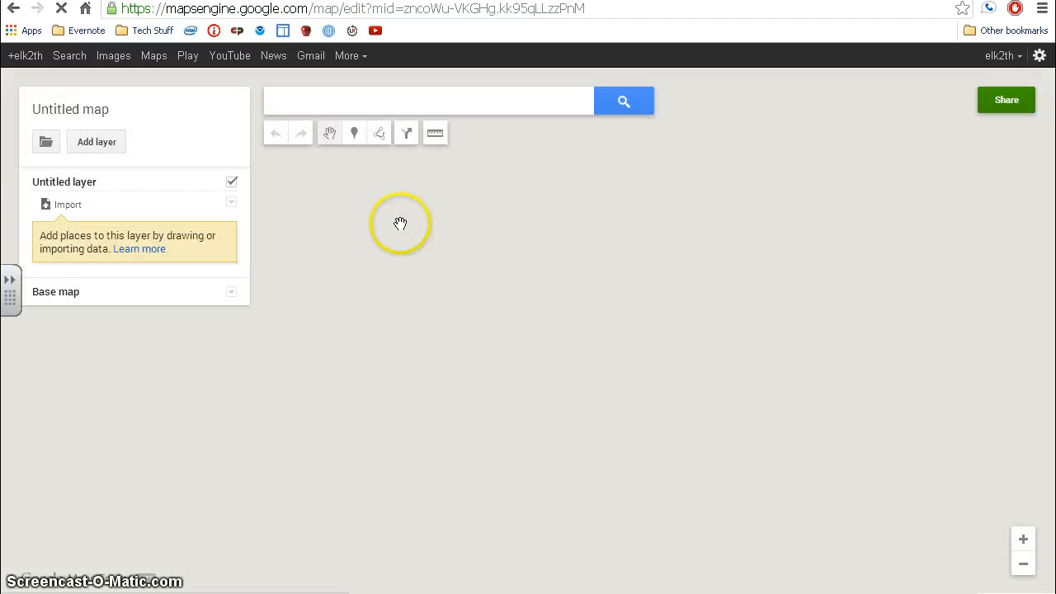
{"action": "left_click", "coordinate": [92, 108]}
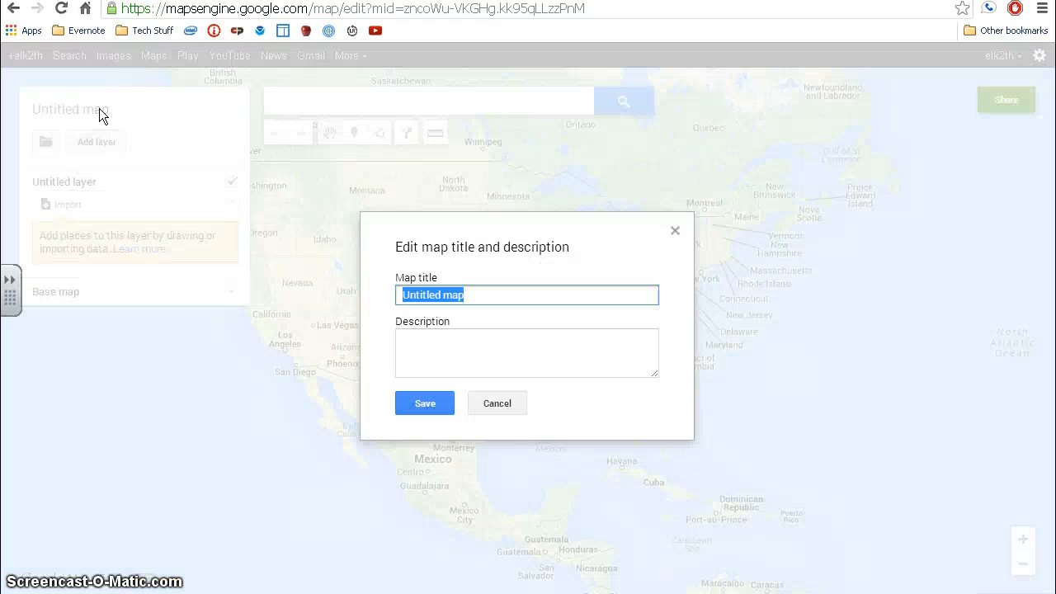
{"action": "type", "text": "American Revolution"}
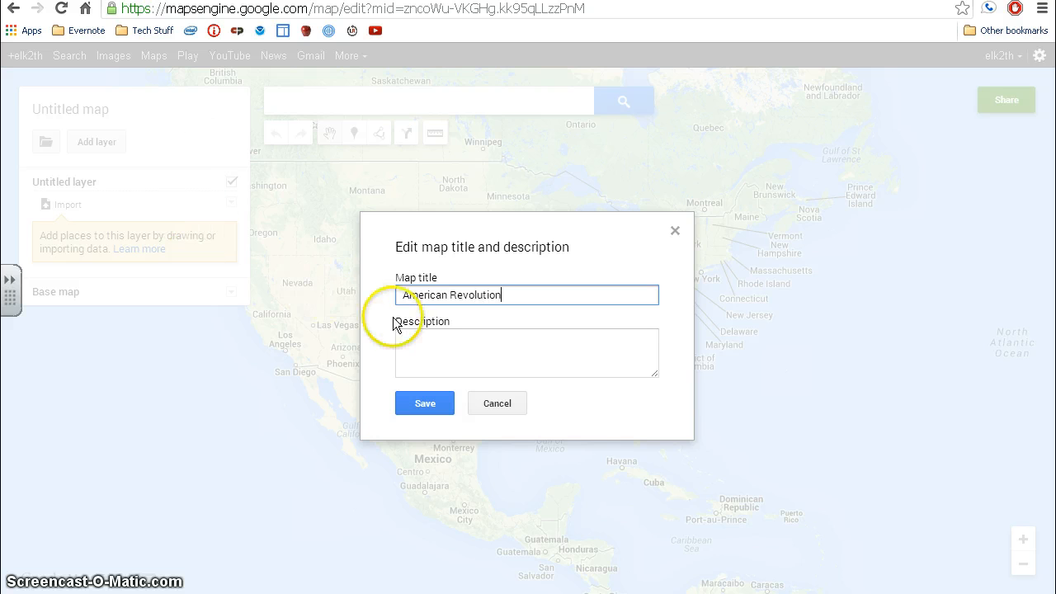
{"action": "left_click", "coordinate": [426, 403]}
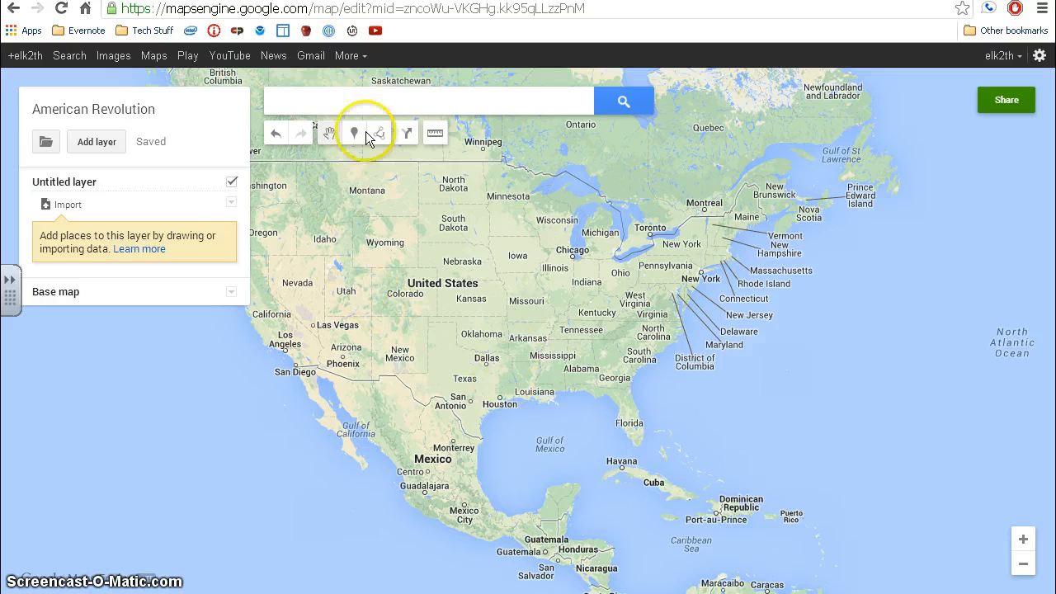
Find 19 North Square in Boston, MA, United States, and add it as a place to the untitled layer
{"action": "left_click", "coordinate": [365, 100]}
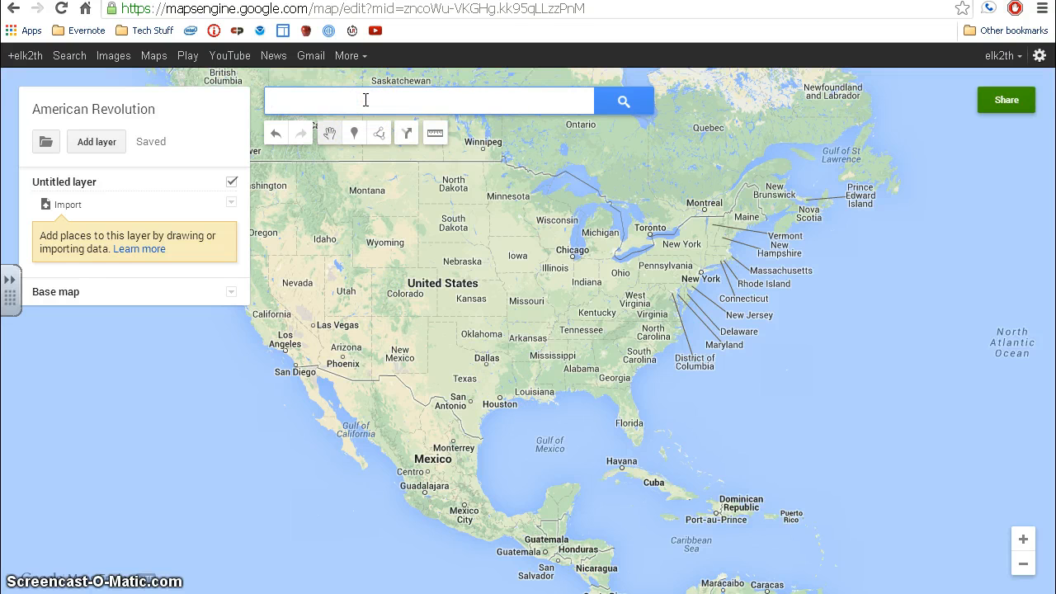
{"action": "type", "text": "19 No"}
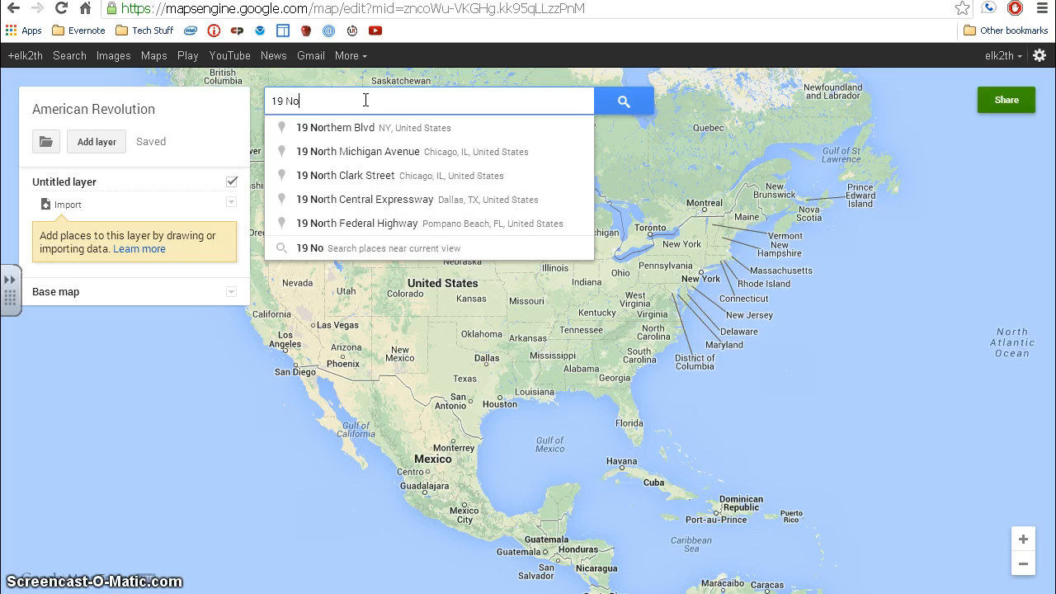
{"action": "type", "text": "rth Square"}
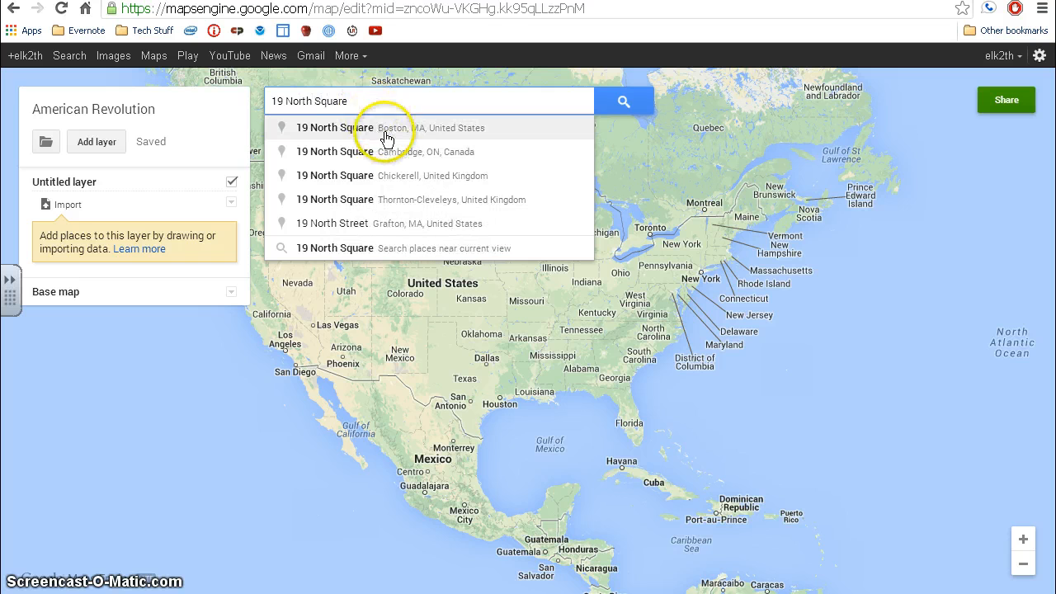
{"action": "left_click", "coordinate": [384, 130]}
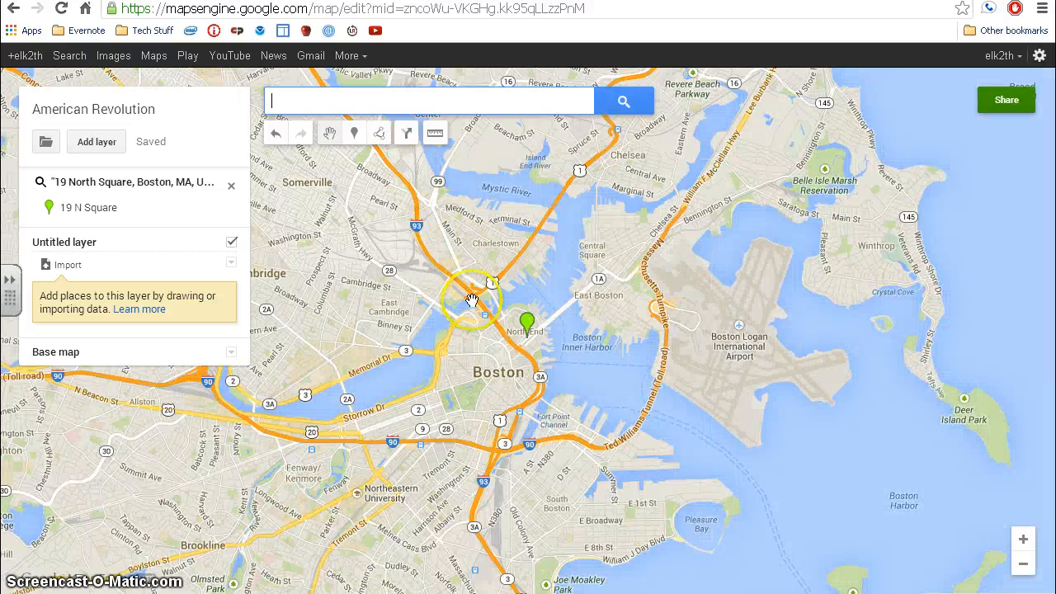
{"action": "left_click", "coordinate": [527, 323]}
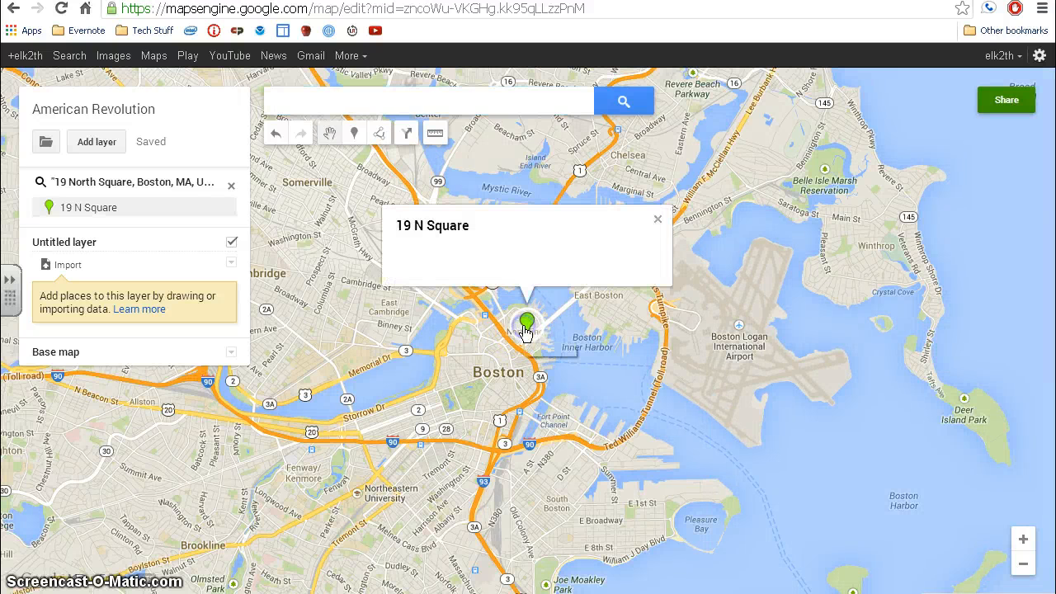
{"action": "left_click", "coordinate": [428, 275]}
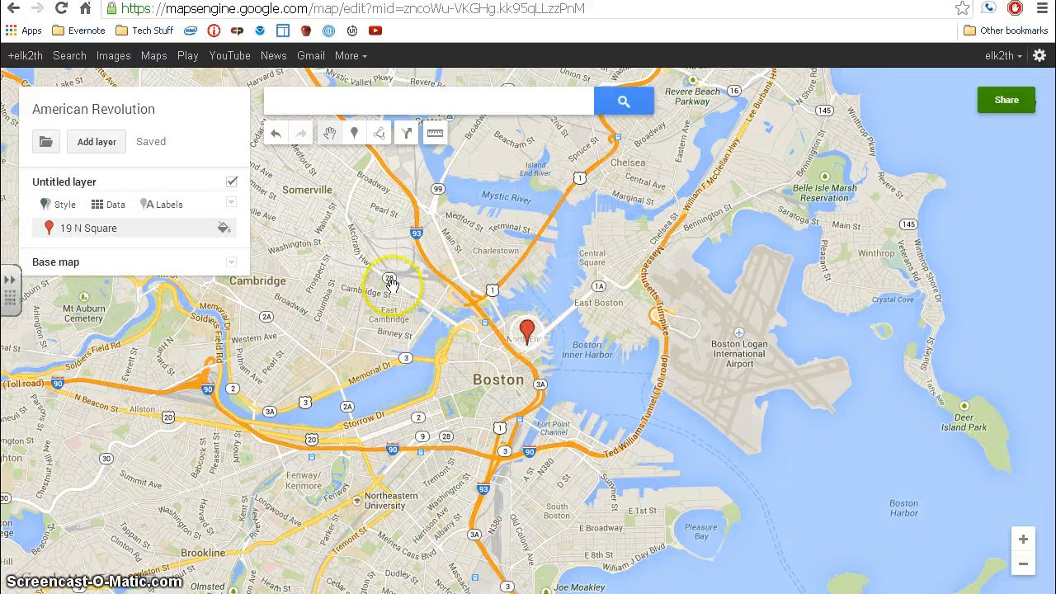
Colour the 19 N Square marker orange and enter "Paul Revere's House" as its title
{"action": "left_click", "coordinate": [223, 231]}
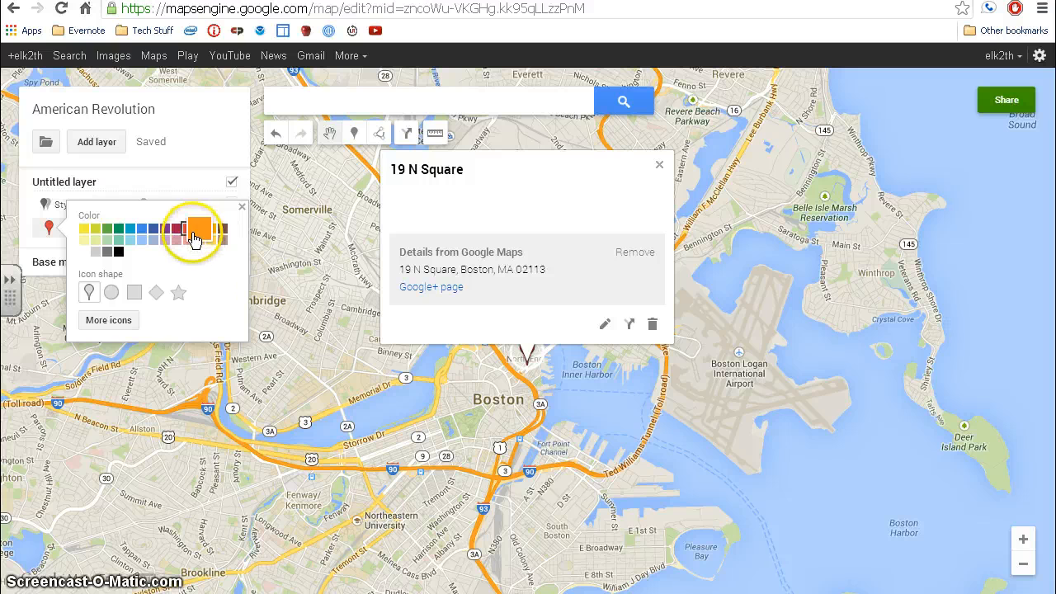
{"action": "left_click", "coordinate": [195, 238]}
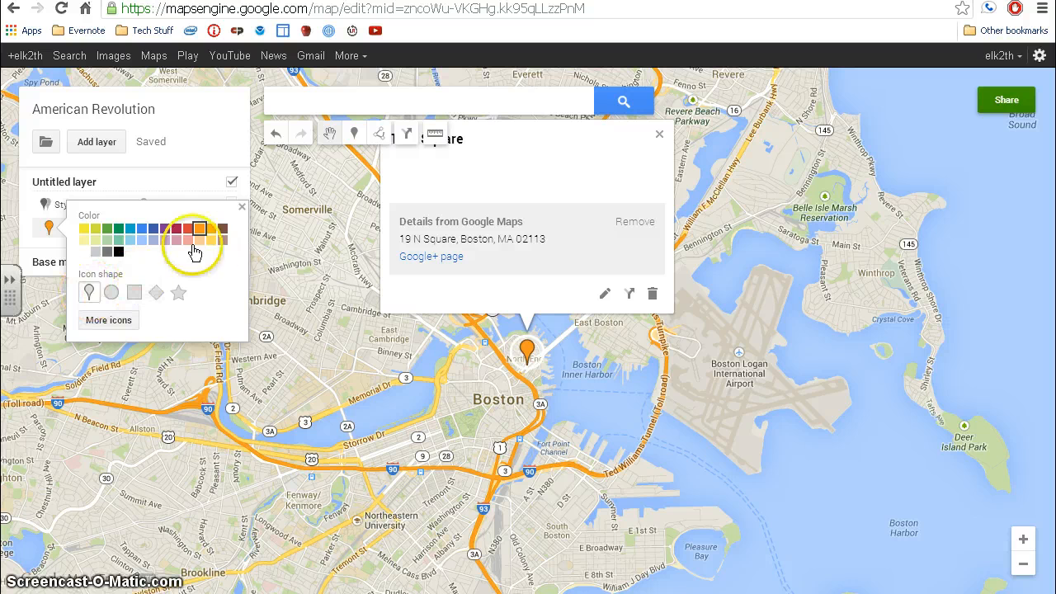
{"action": "left_click", "coordinate": [601, 296]}
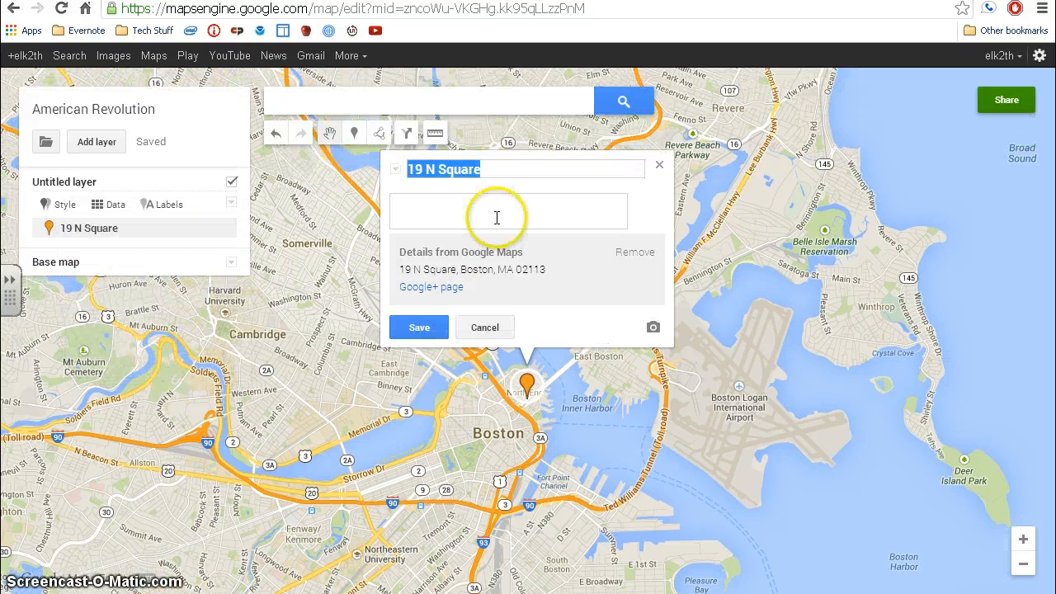
{"action": "type", "text": "Paul Revere's House"}
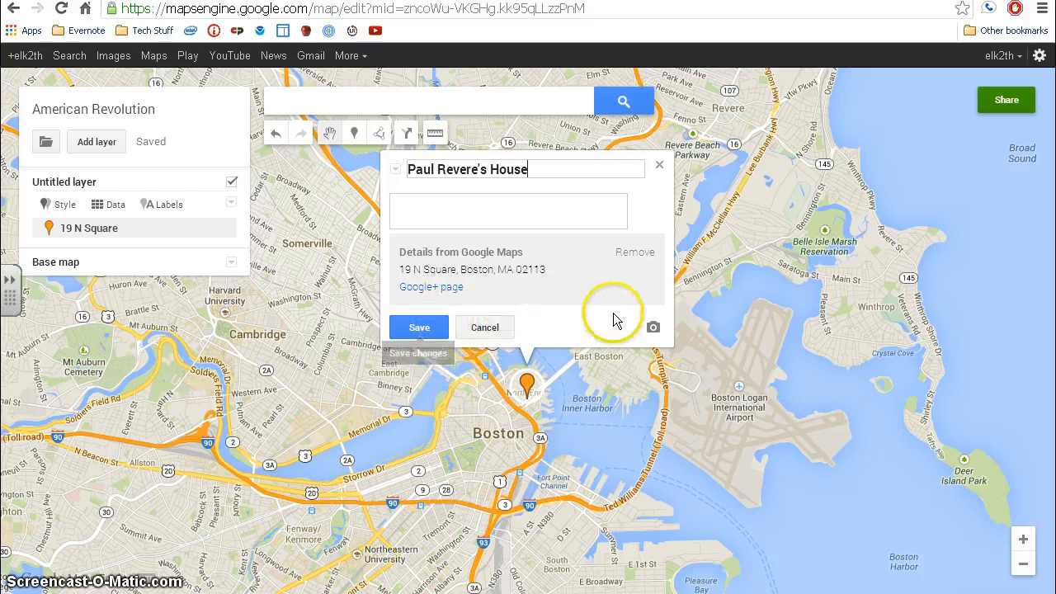
Start adding an image by URL to the marker, and copy the Revere House Courtyard photo's URL from the open paulreverehouse.org page
{"action": "left_click", "coordinate": [651, 328]}
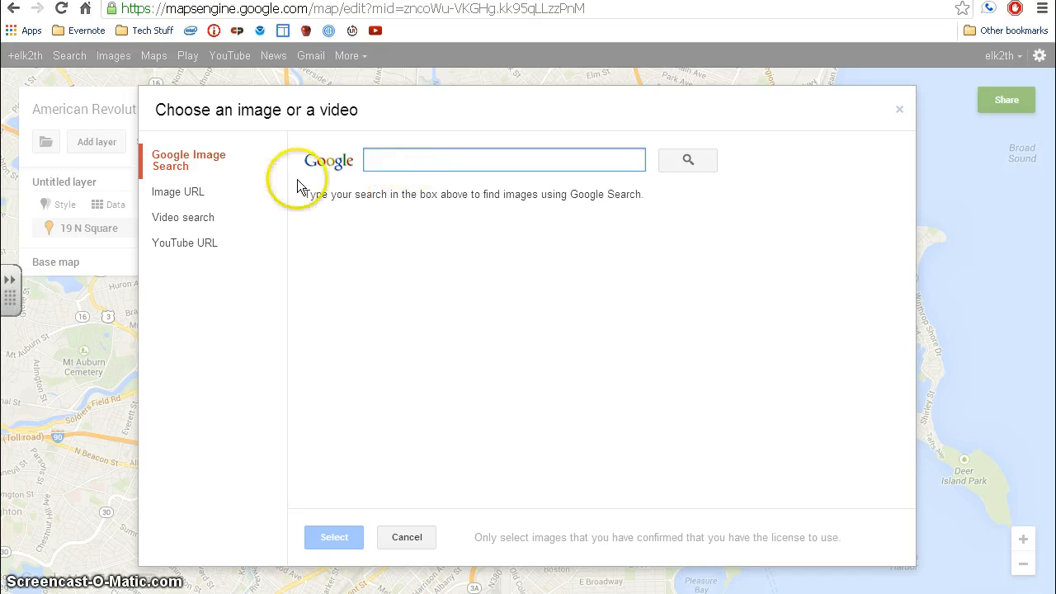
{"action": "left_click", "coordinate": [198, 197]}
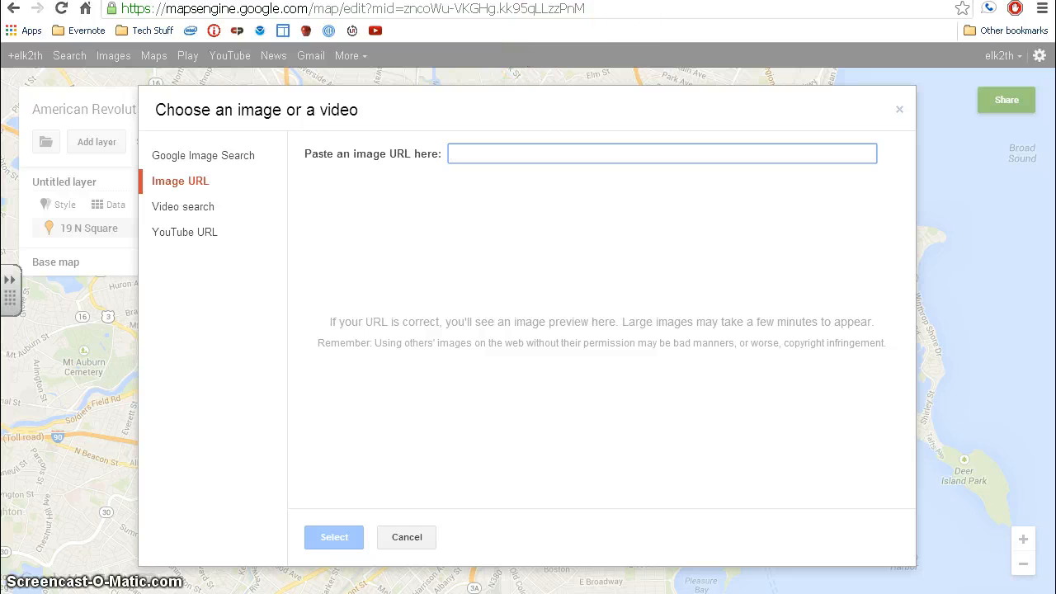
{"action": "left_click", "coordinate": [526, 1]}
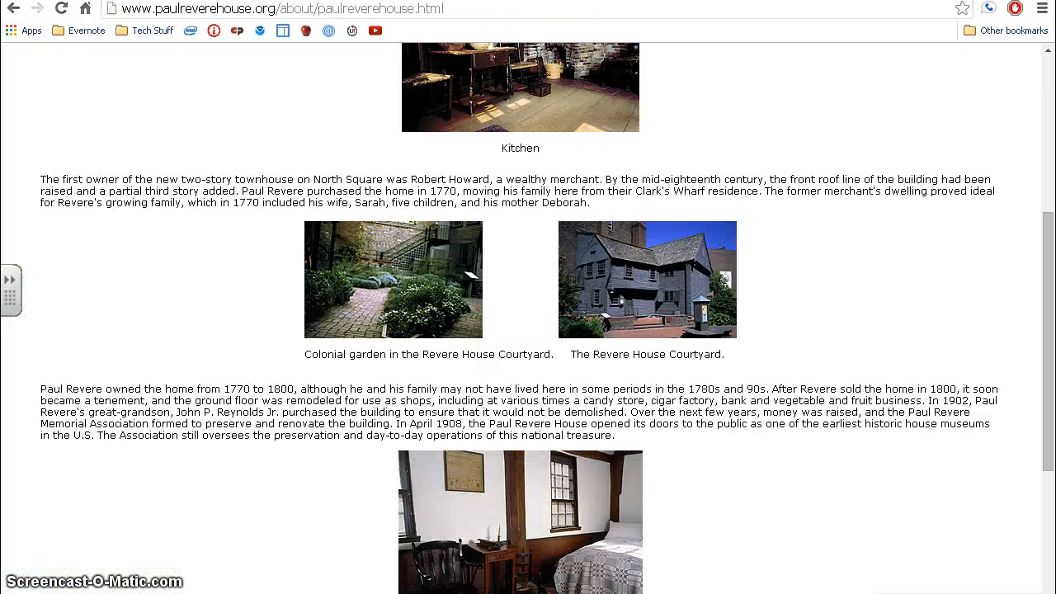
{"action": "right_click", "coordinate": [621, 267]}
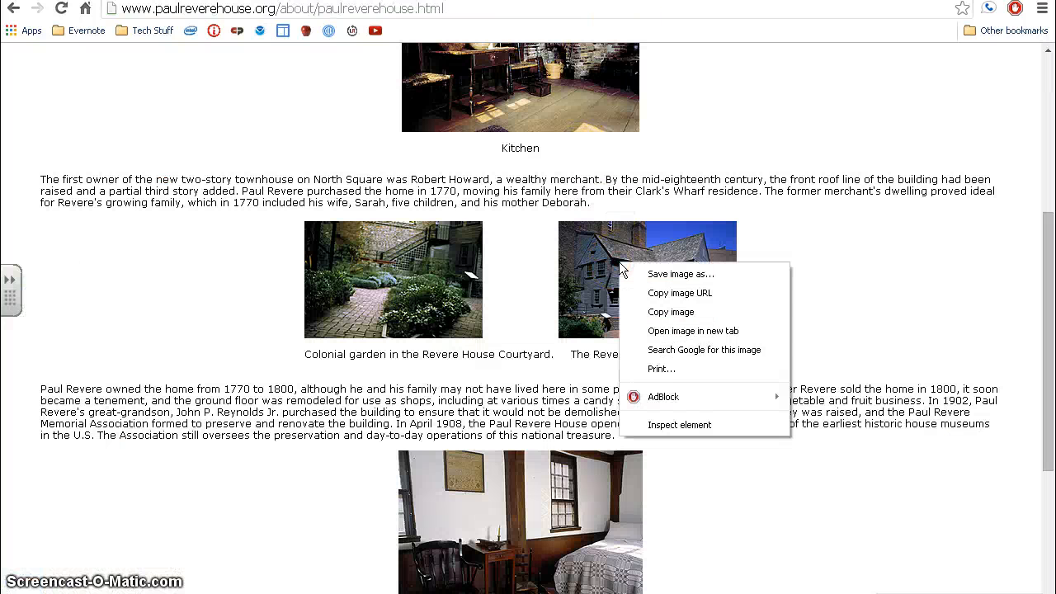
{"action": "left_click", "coordinate": [645, 287]}
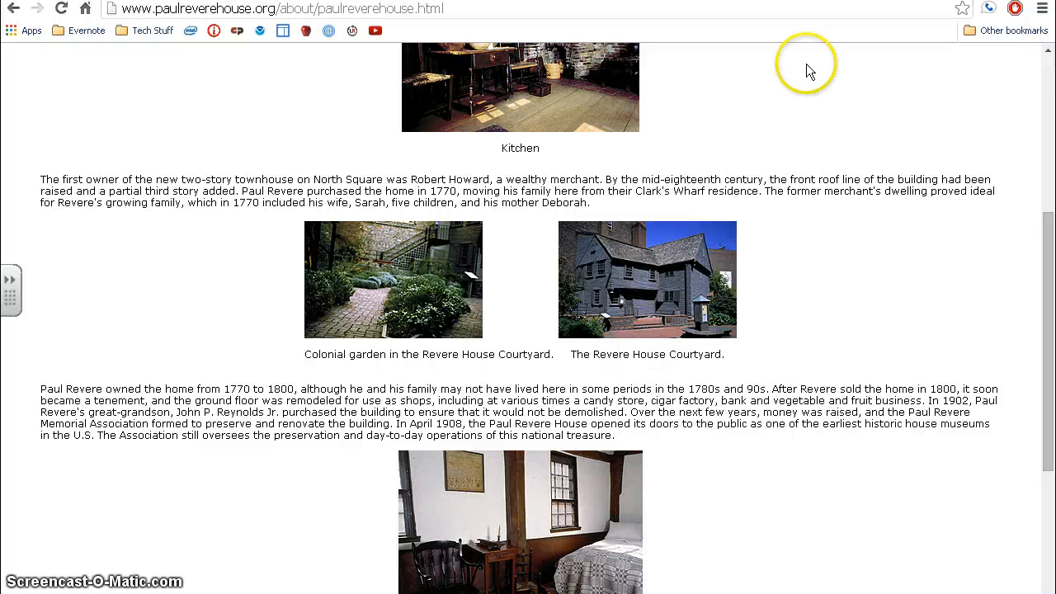
{"action": "left_click", "coordinate": [570, 1]}
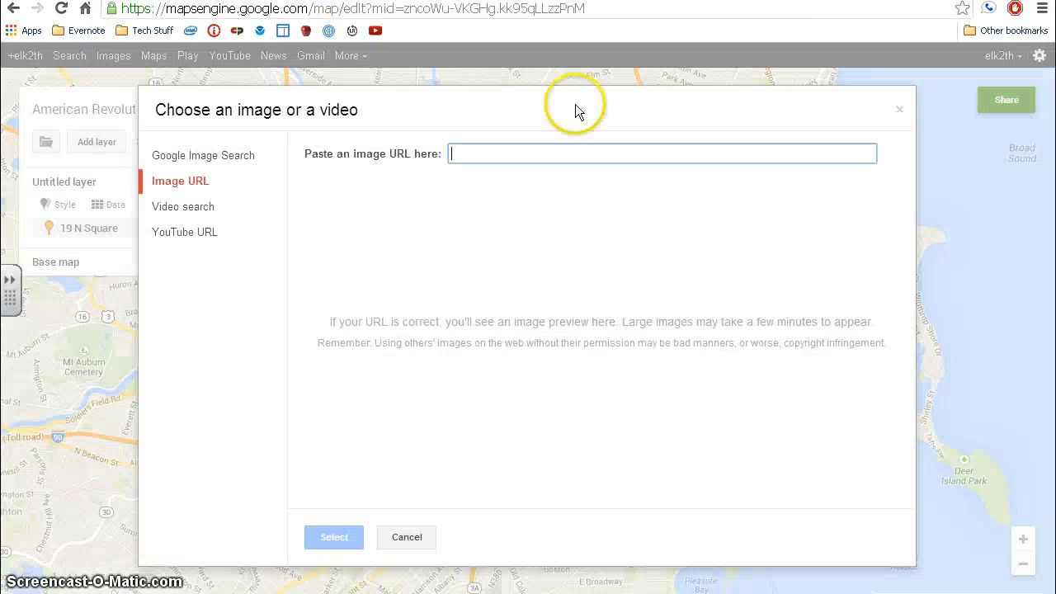
{"action": "left_click", "coordinate": [511, 154]}
{"action": "right_click", "coordinate": [511, 153]}
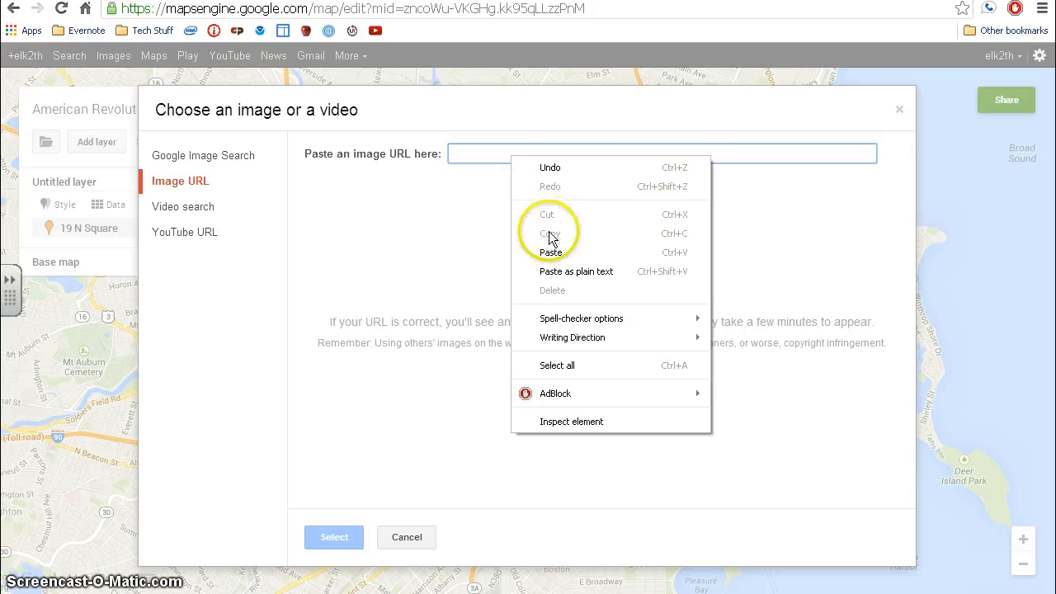
{"action": "left_click", "coordinate": [550, 254]}
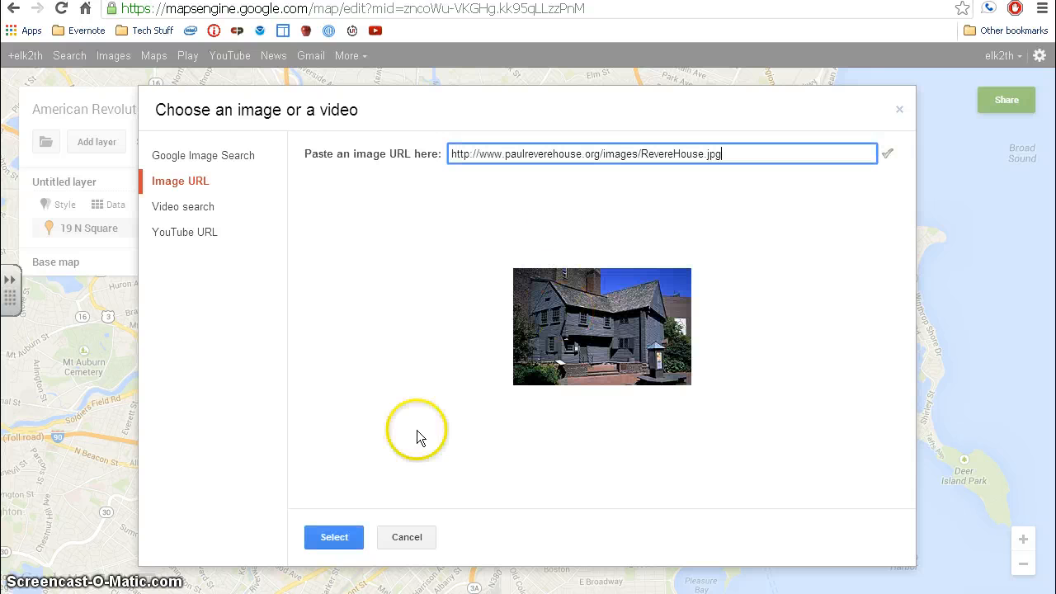
{"action": "left_click", "coordinate": [335, 537]}
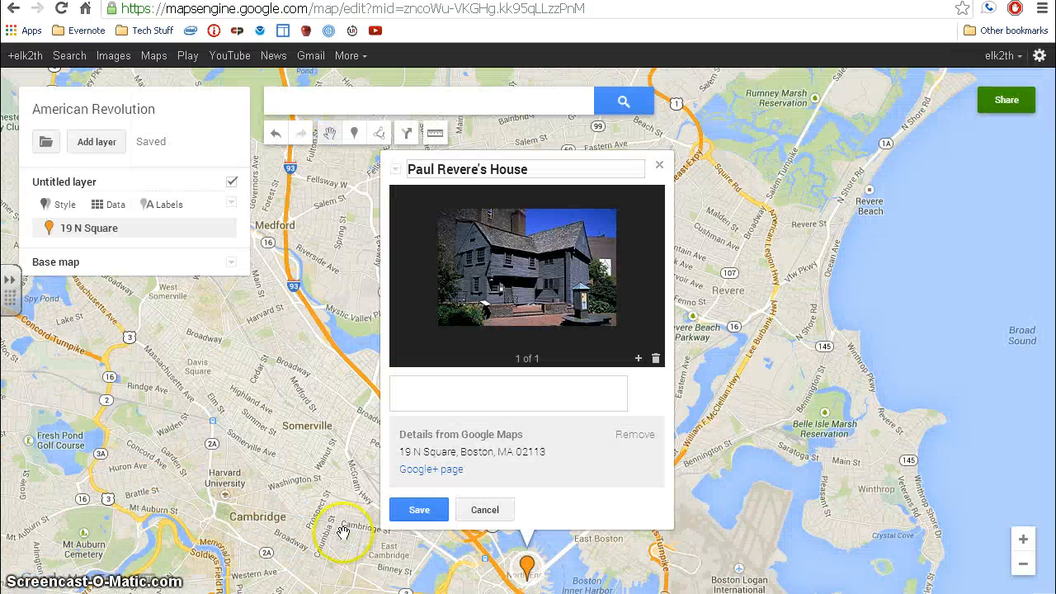
Add the description "This is where Paul Revere lived.", save the marker, and check its info card once more
{"action": "left_click", "coordinate": [416, 388]}
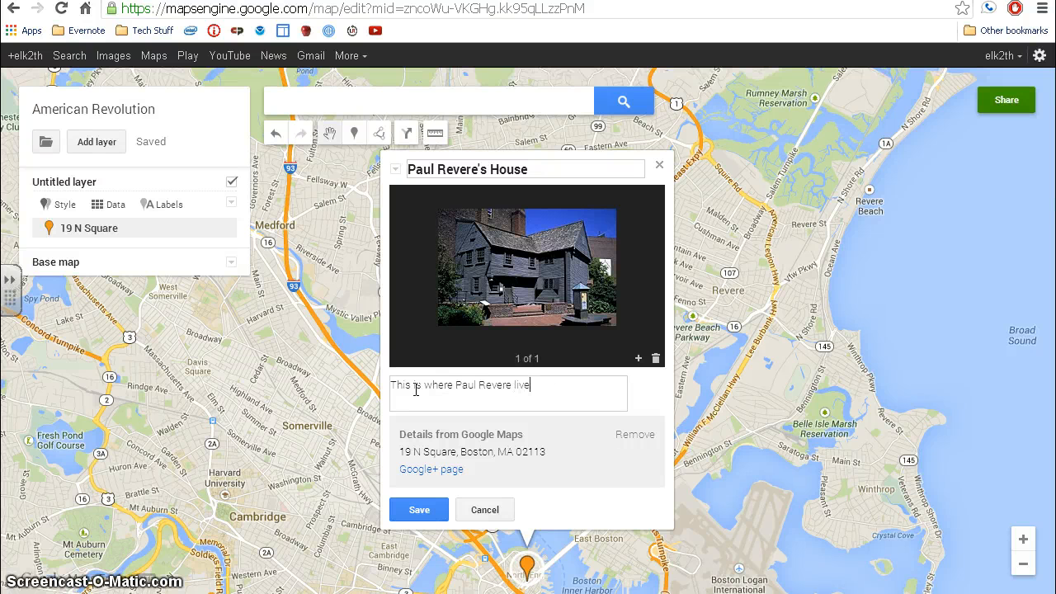
{"action": "left_click", "coordinate": [404, 512]}
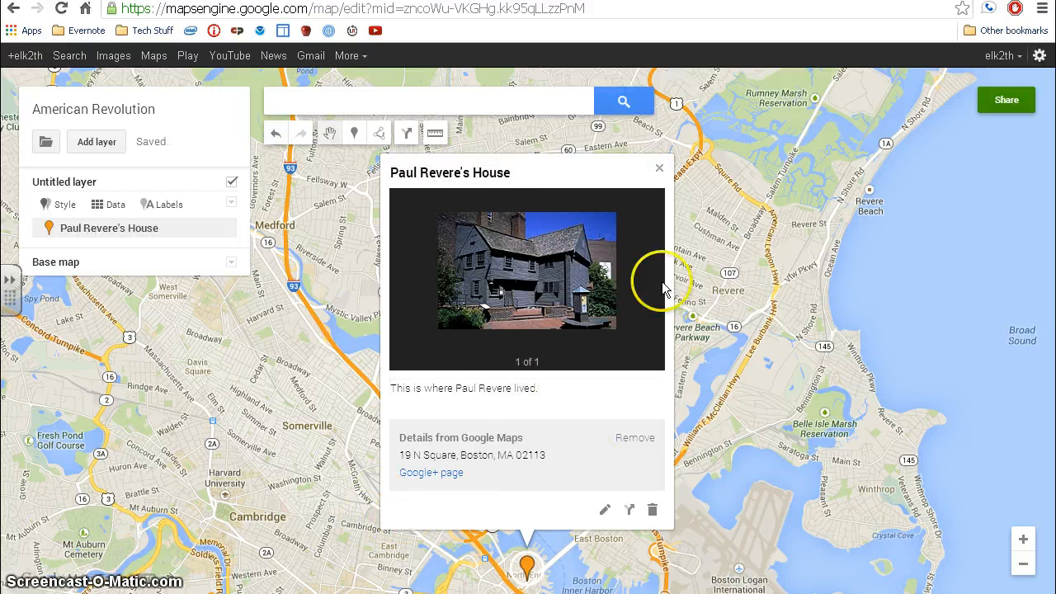
{"action": "left_click", "coordinate": [658, 169]}
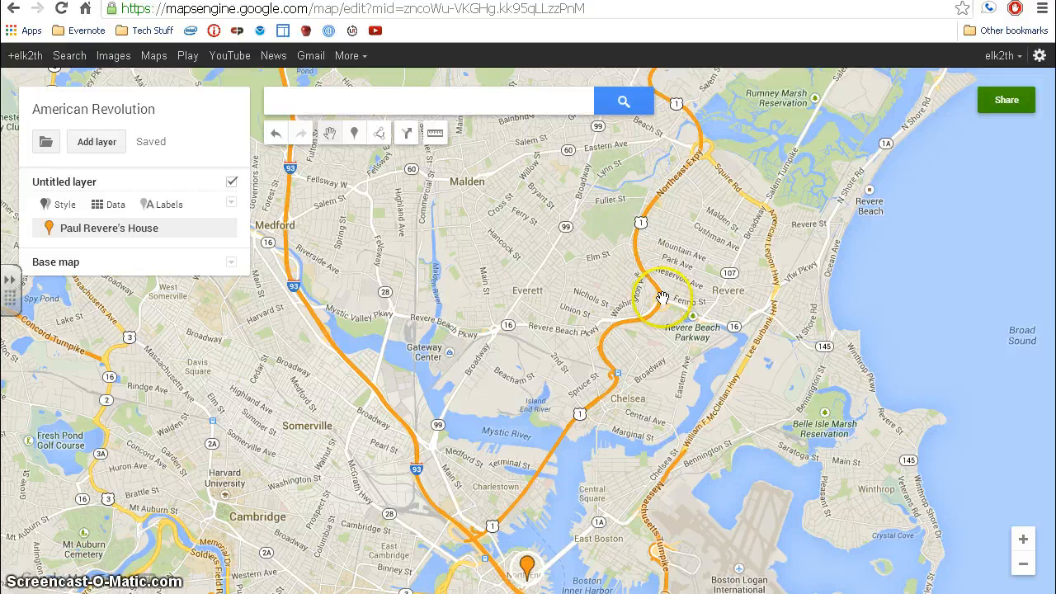
{"action": "left_click", "coordinate": [524, 569]}
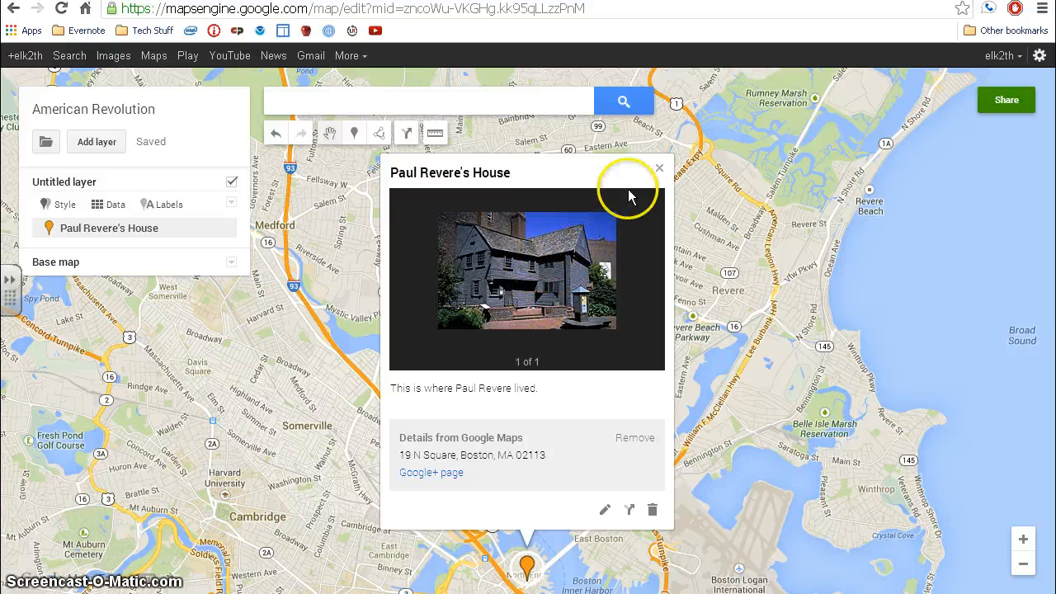
{"action": "left_click", "coordinate": [658, 169]}
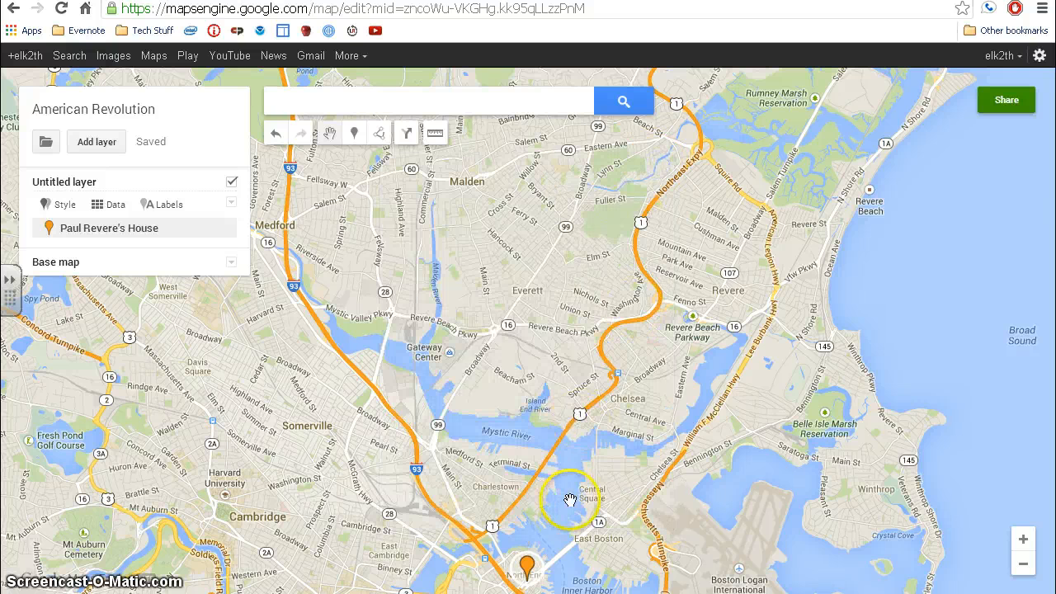
Draw a line on the map from the Paul Revere's House marker through Charlestown, Medford and the area above Arlington, ending just east of Lexington
{"action": "left_click_drag", "start_coordinate": [583, 446], "coordinate": [708, 369]}
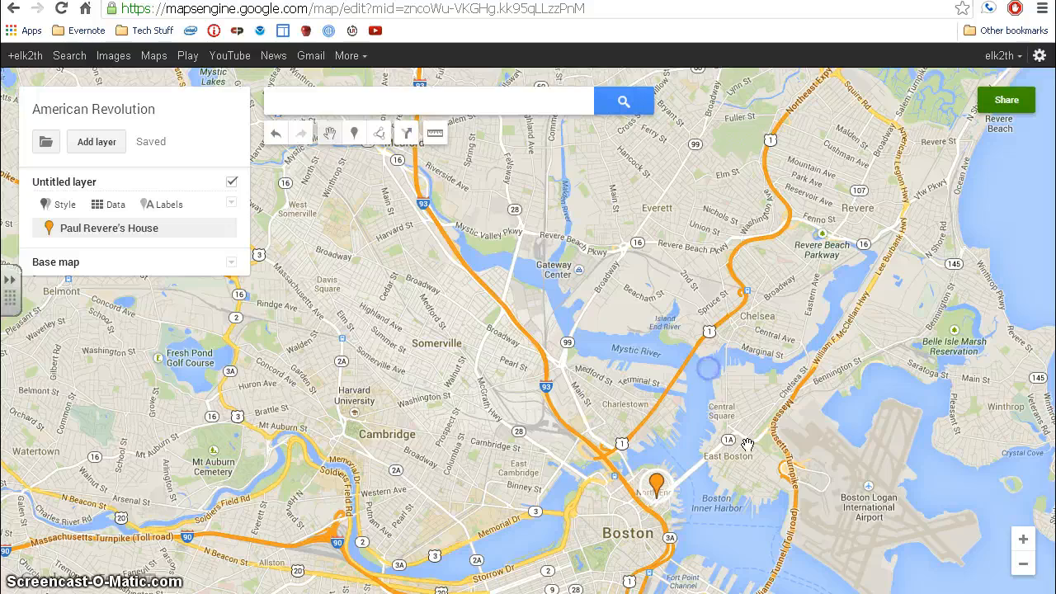
{"action": "left_click", "coordinate": [1024, 566]}
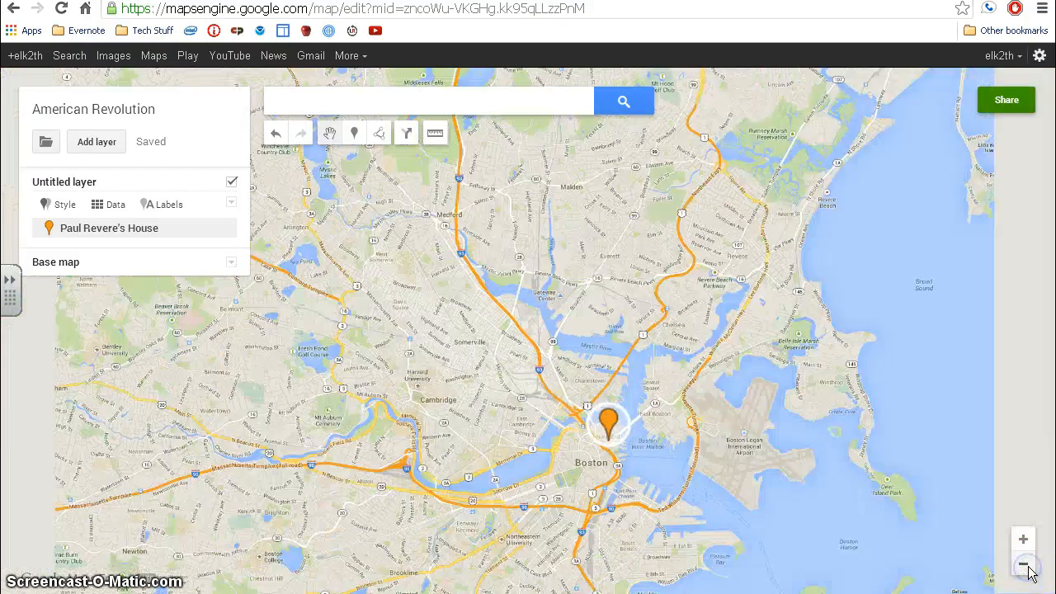
{"action": "mouse_move", "coordinate": [654, 347]}
{"action": "left_mouse_down"}
{"action": "mouse_move", "coordinate": [744, 354]}
{"action": "mouse_move", "coordinate": [780, 377]}
{"action": "left_mouse_up"}
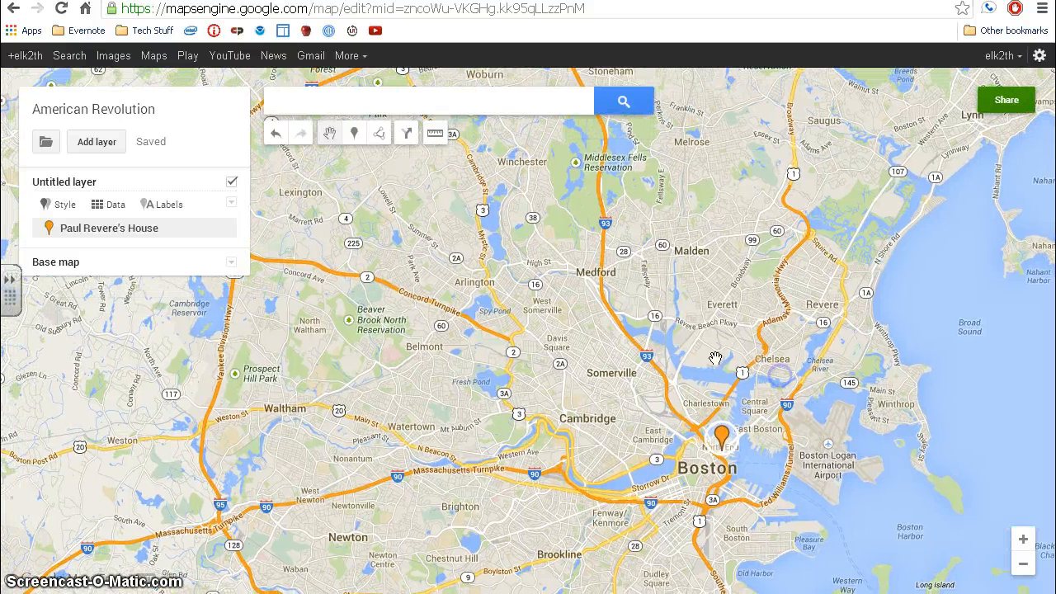
{"action": "left_click", "coordinate": [381, 141]}
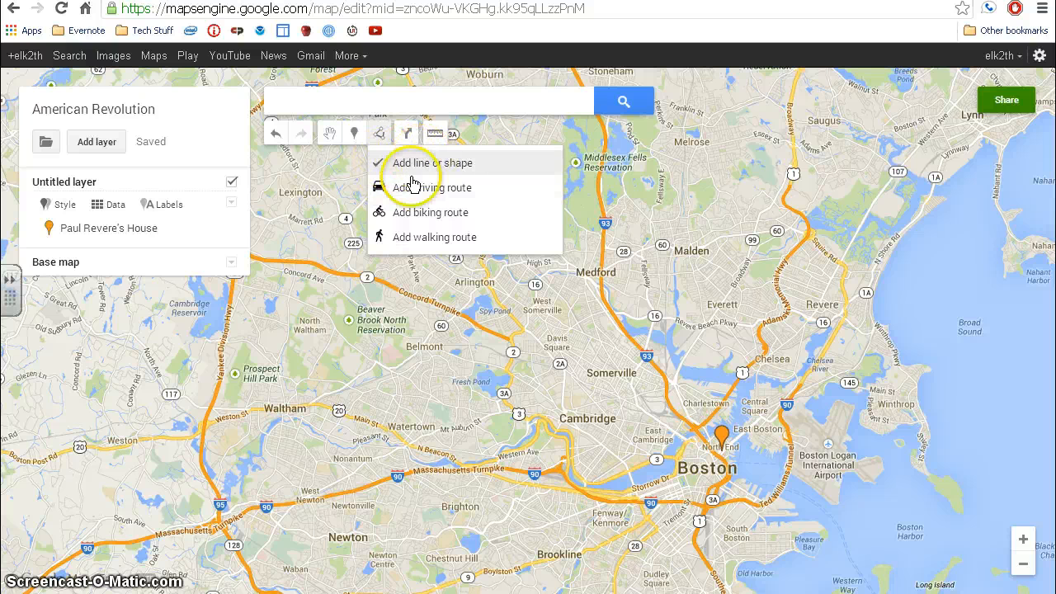
{"action": "left_click", "coordinate": [386, 163]}
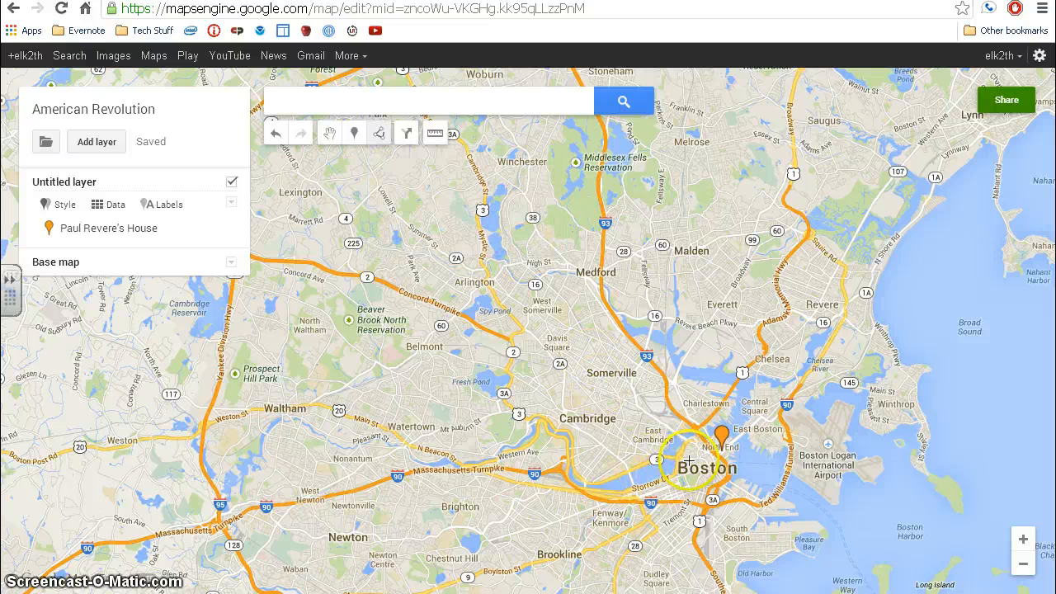
{"action": "left_click", "coordinate": [722, 450]}
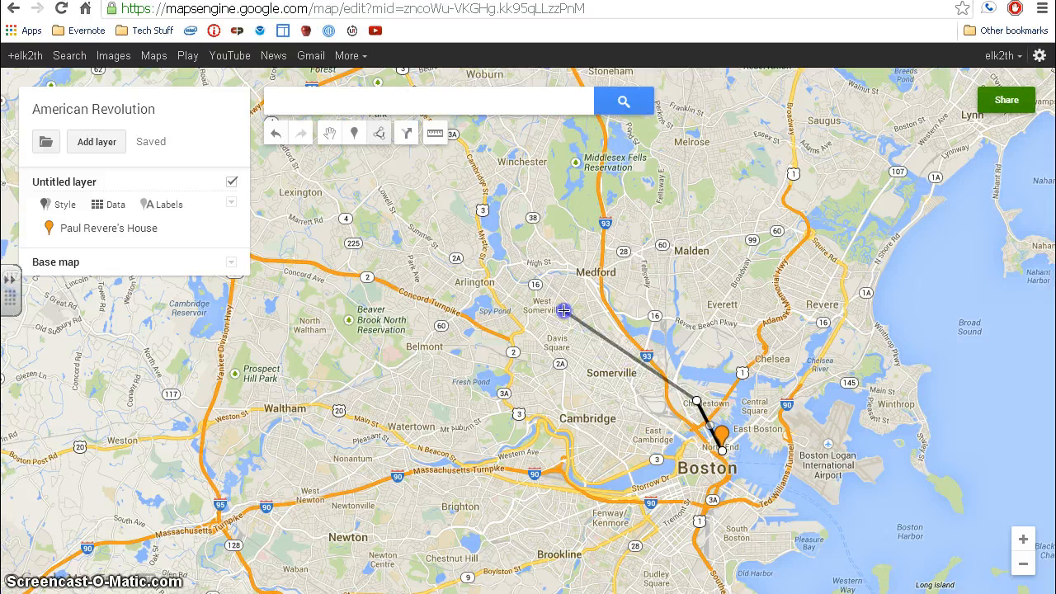
{"action": "double_click", "coordinate": [597, 274]}
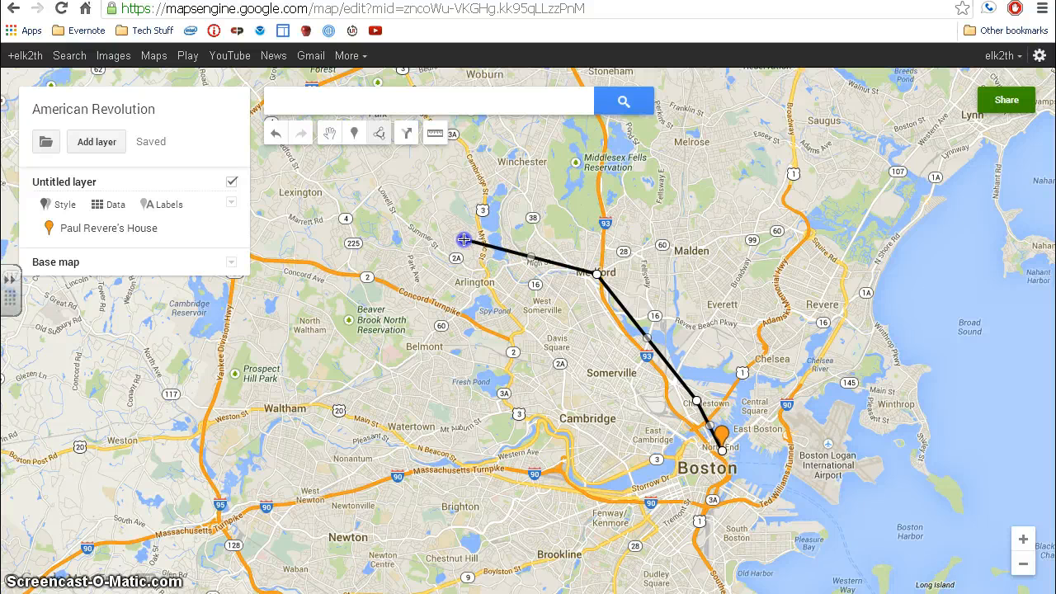
{"action": "left_click", "coordinate": [358, 195]}
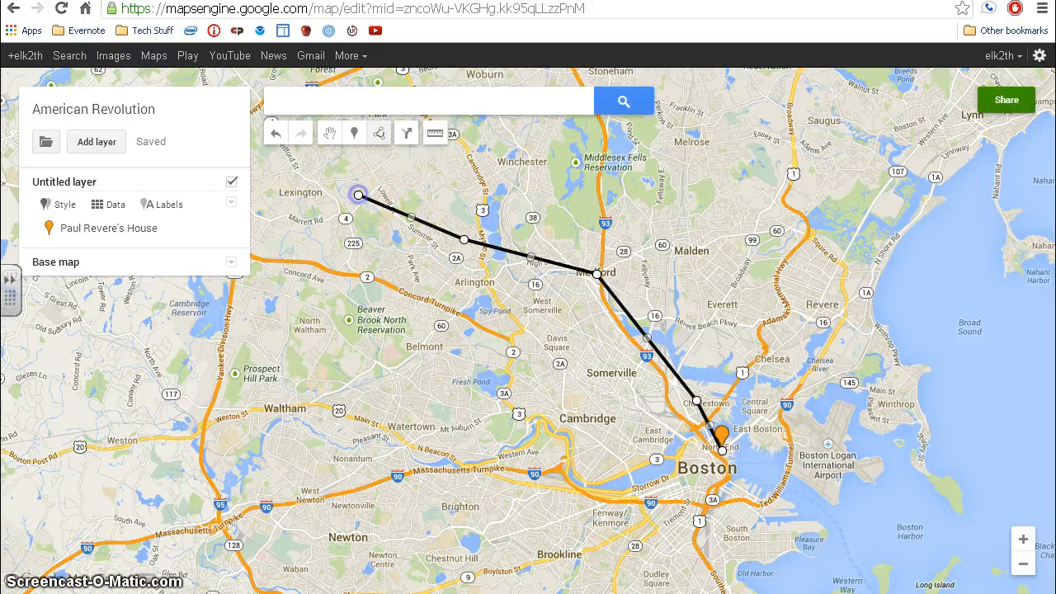
{"action": "left_click", "coordinate": [359, 196]}
Rename the drawn line as "Paul Revere's Ride" and save it
{"action": "scroll", "coordinate": [354, 203], "scroll_direction": "up", "scroll_amount": 1}
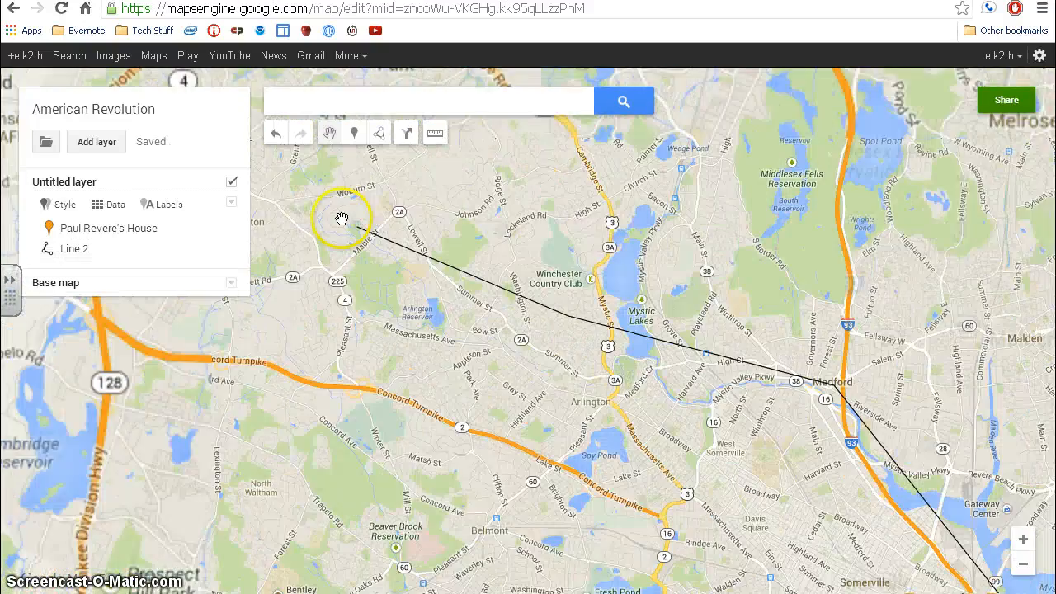
{"action": "left_click", "coordinate": [75, 247]}
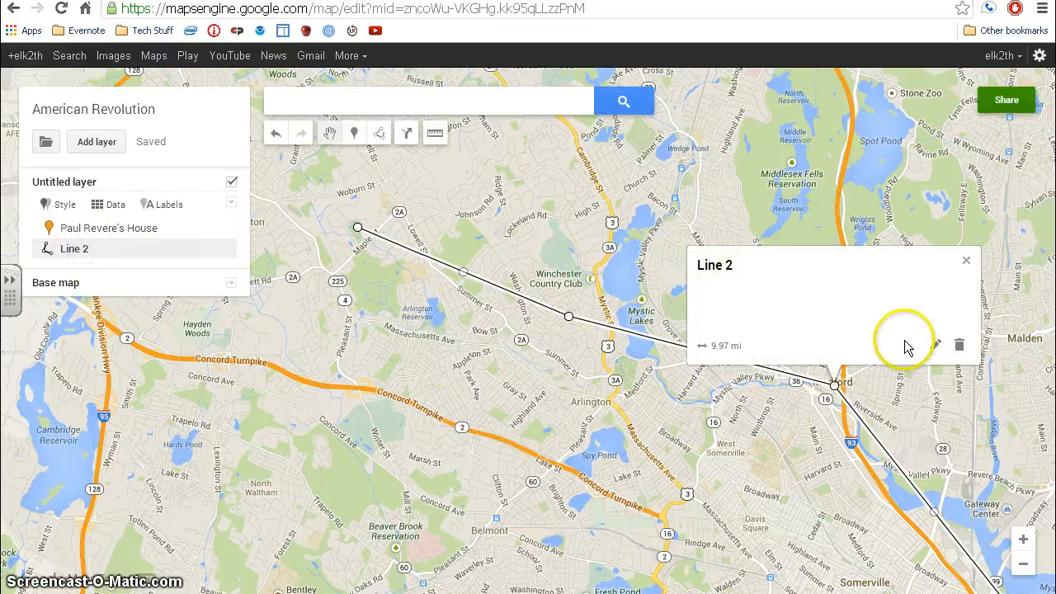
{"action": "left_click", "coordinate": [931, 348]}
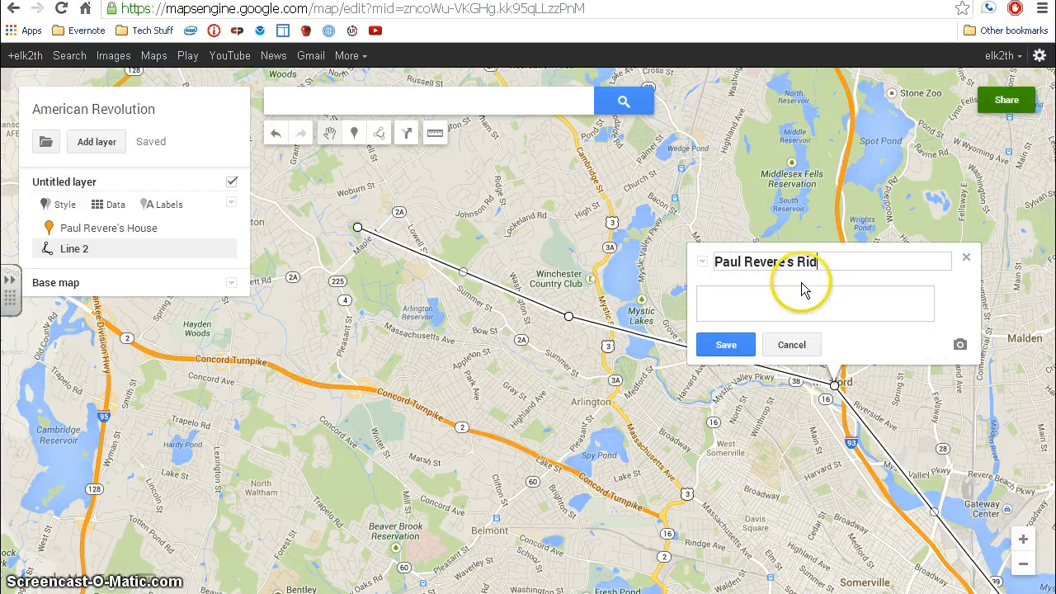
{"action": "left_click", "coordinate": [725, 344]}
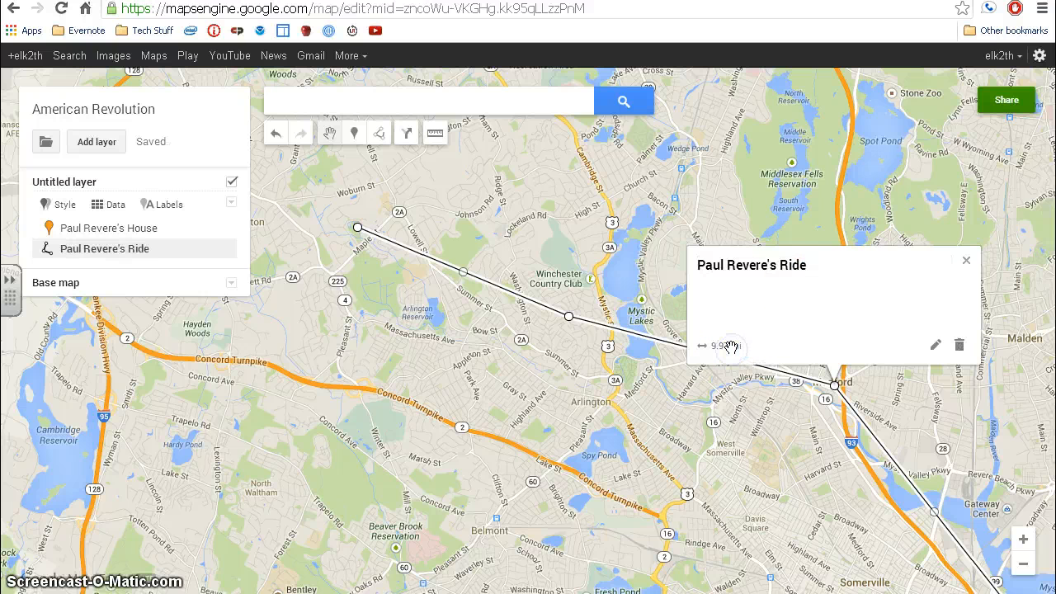
Colour the Paul Revere's Ride line blue, increase its line width, and close its info card
{"action": "left_click", "coordinate": [138, 253]}
{"action": "left_click", "coordinate": [51, 206]}
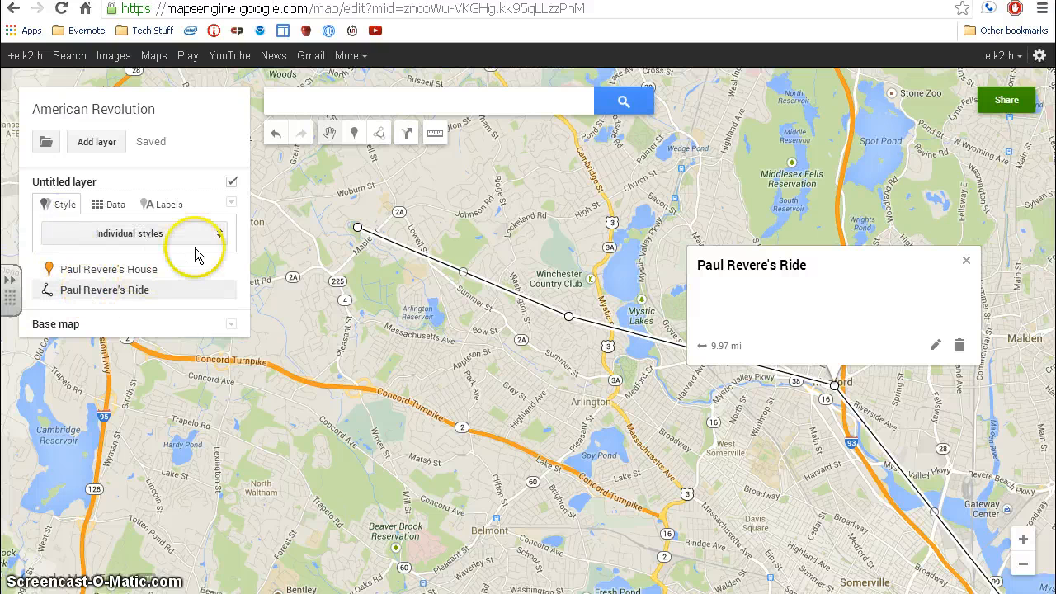
{"action": "left_click", "coordinate": [111, 295]}
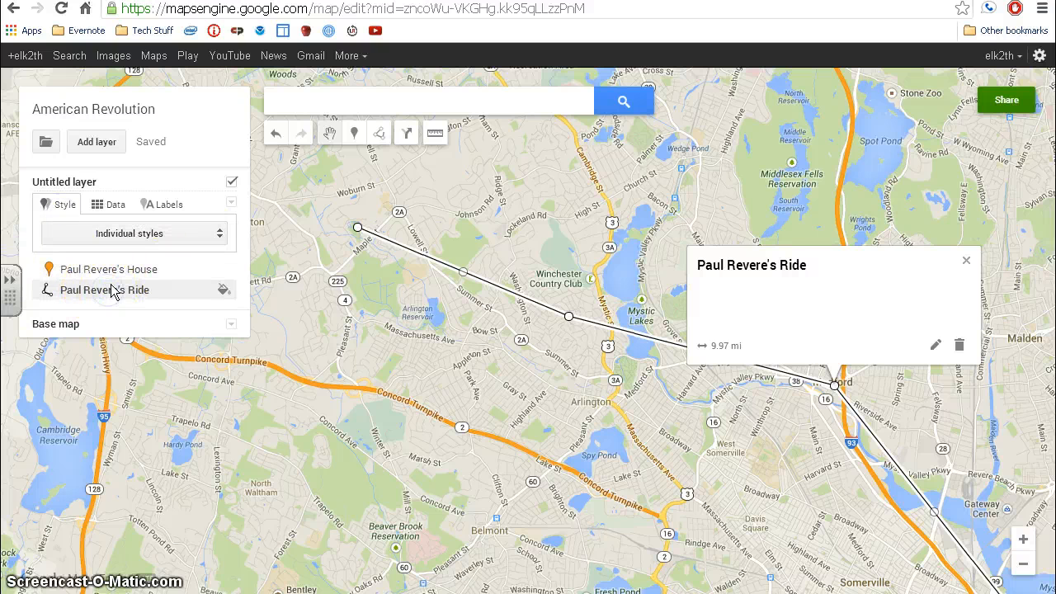
{"action": "left_click", "coordinate": [161, 236]}
{"action": "left_click", "coordinate": [161, 235]}
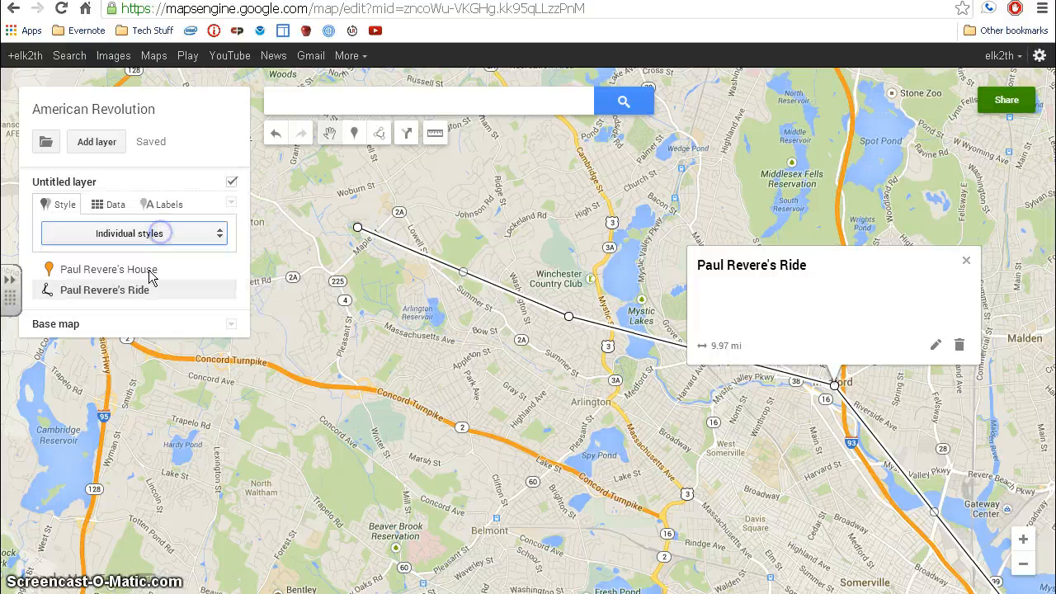
{"action": "left_click", "coordinate": [150, 294]}
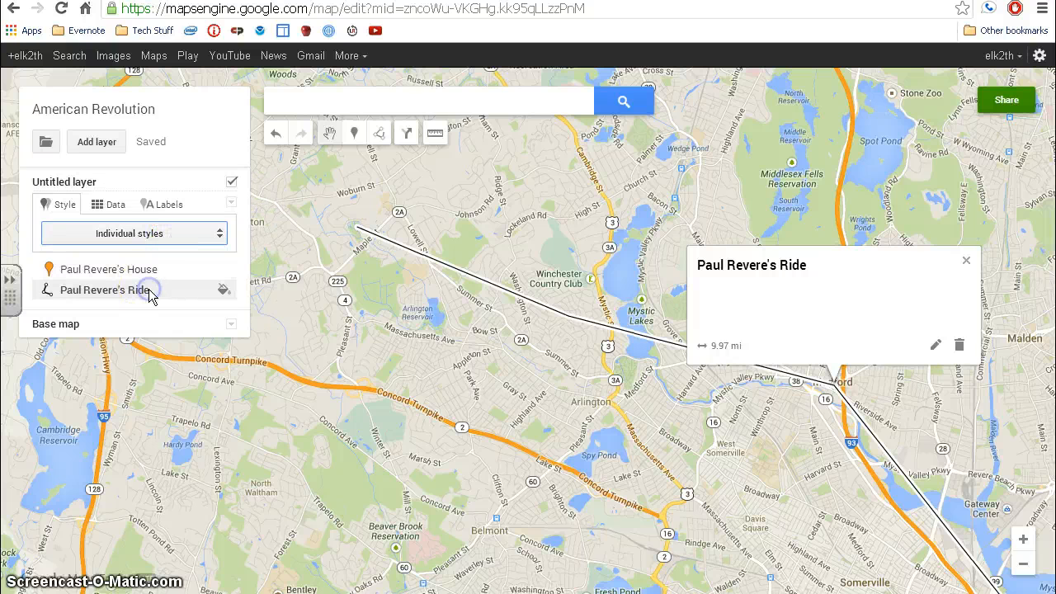
{"action": "left_click", "coordinate": [223, 290]}
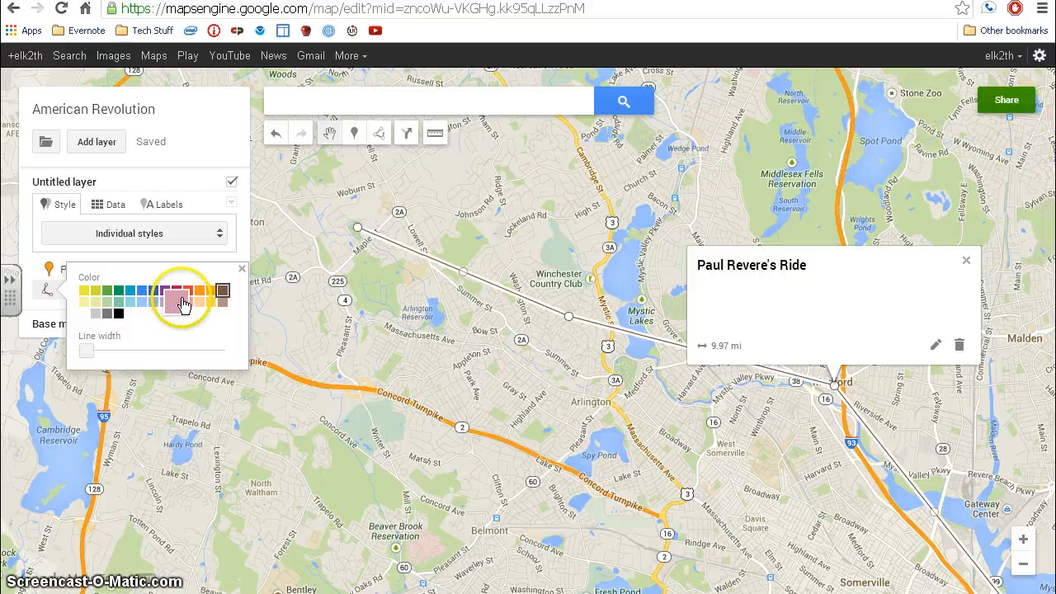
{"action": "left_click", "coordinate": [129, 290]}
{"action": "left_click_drag", "start_coordinate": [88, 353], "coordinate": [125, 353]}
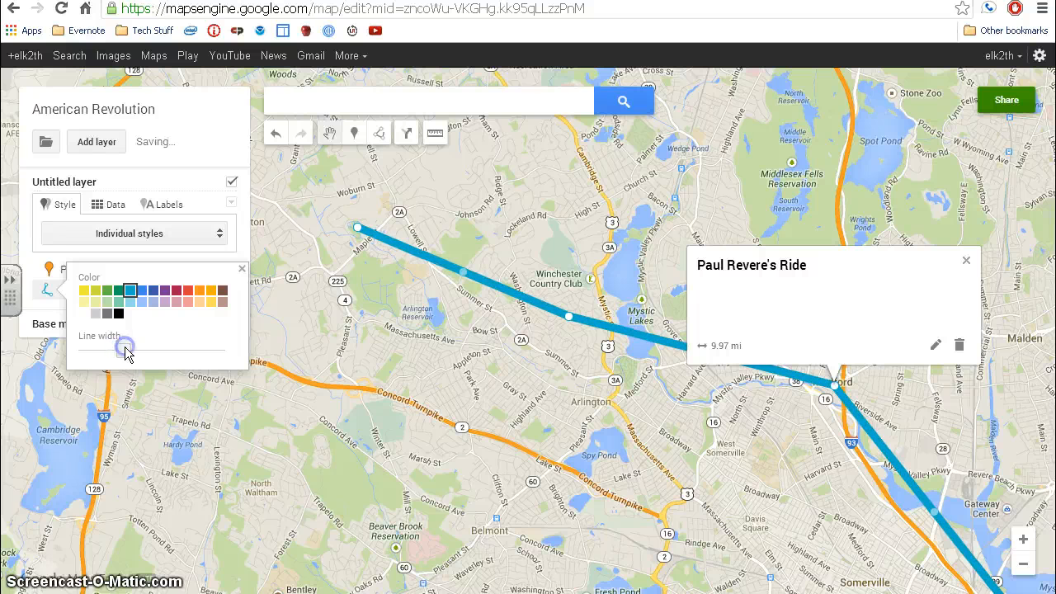
{"action": "left_click", "coordinate": [242, 269]}
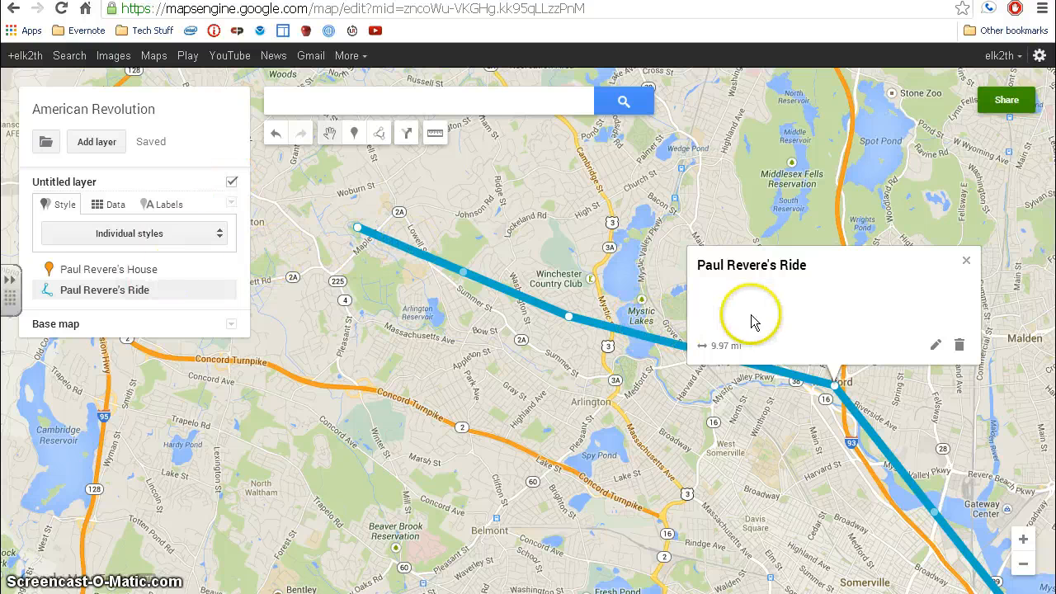
{"action": "left_click", "coordinate": [965, 264]}
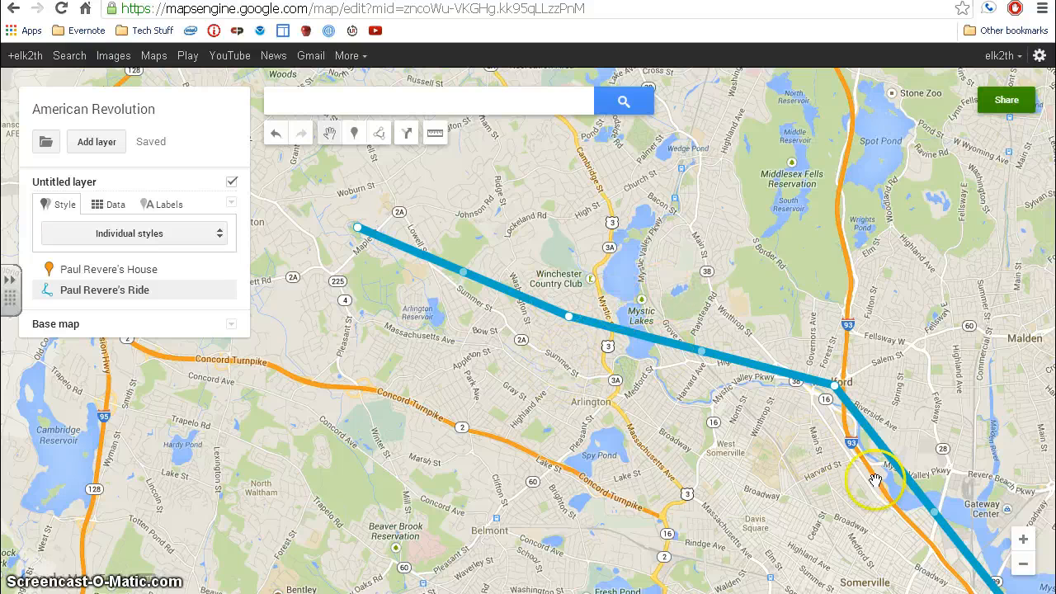
{"action": "left_click", "coordinate": [1023, 564]}
{"action": "left_click", "coordinate": [1023, 564]}
{"action": "left_click", "coordinate": [719, 564]}
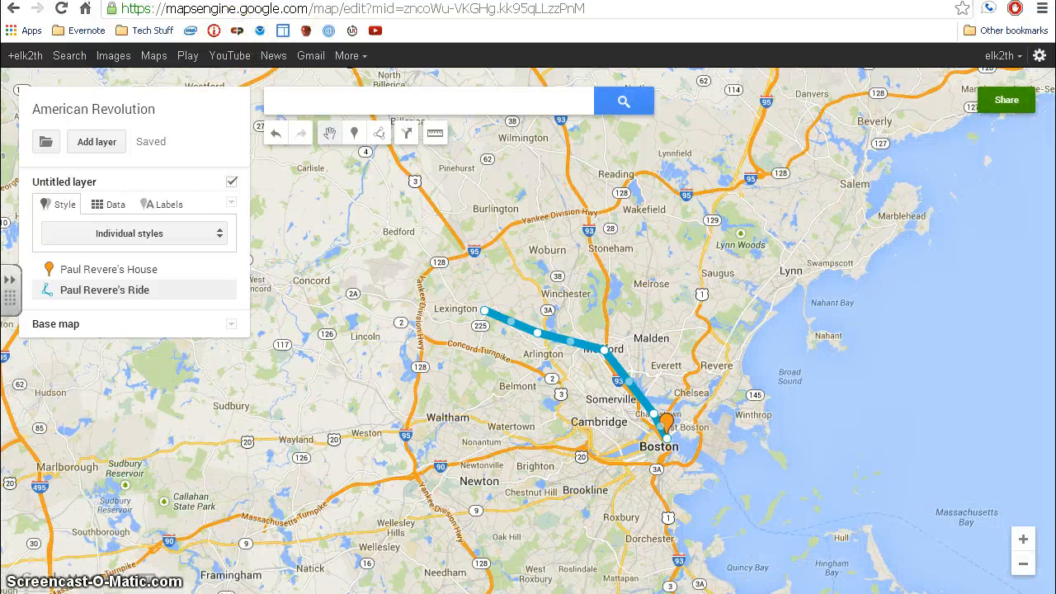
Review the questions of the Battles of the American Revolution form and its responses spreadsheet, and return to the map
{"action": "left_click", "coordinate": [299, 1]}
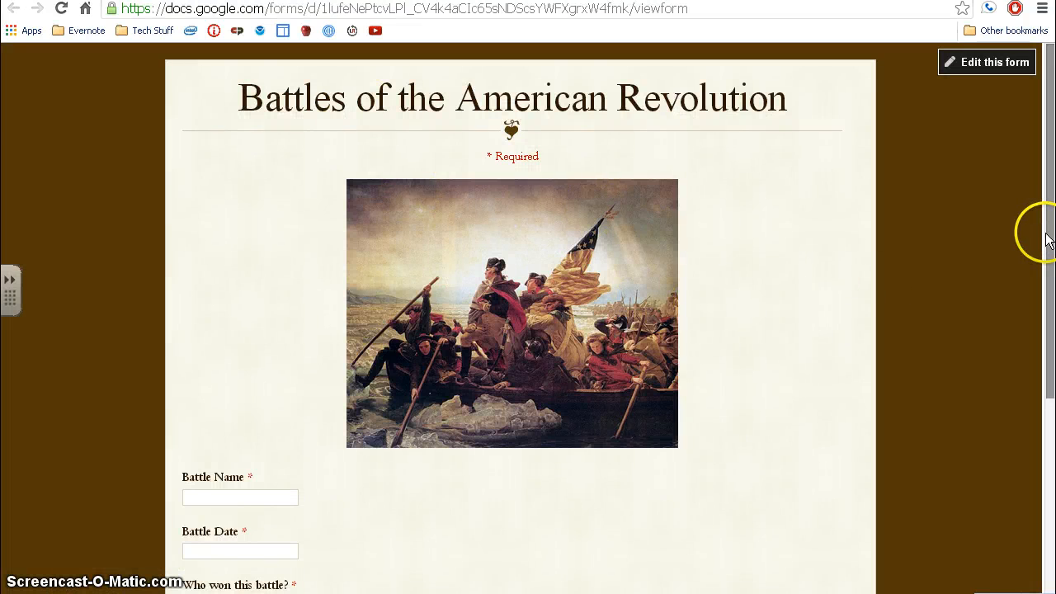
{"action": "left_click_drag", "start_coordinate": [1049, 239], "coordinate": [1052, 487]}
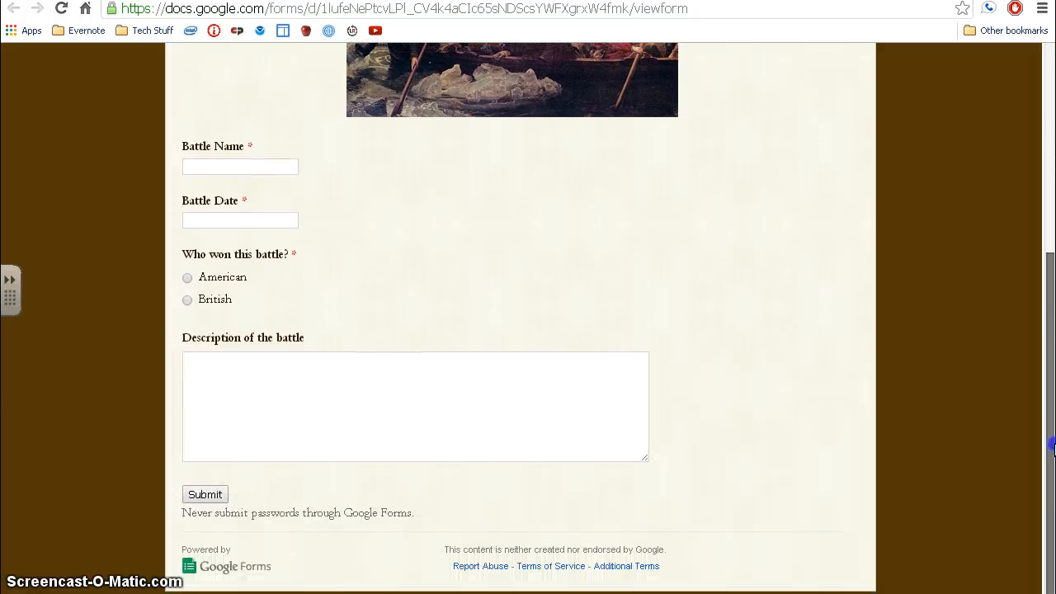
{"action": "left_click_drag", "start_coordinate": [1052, 446], "coordinate": [1044, 188]}
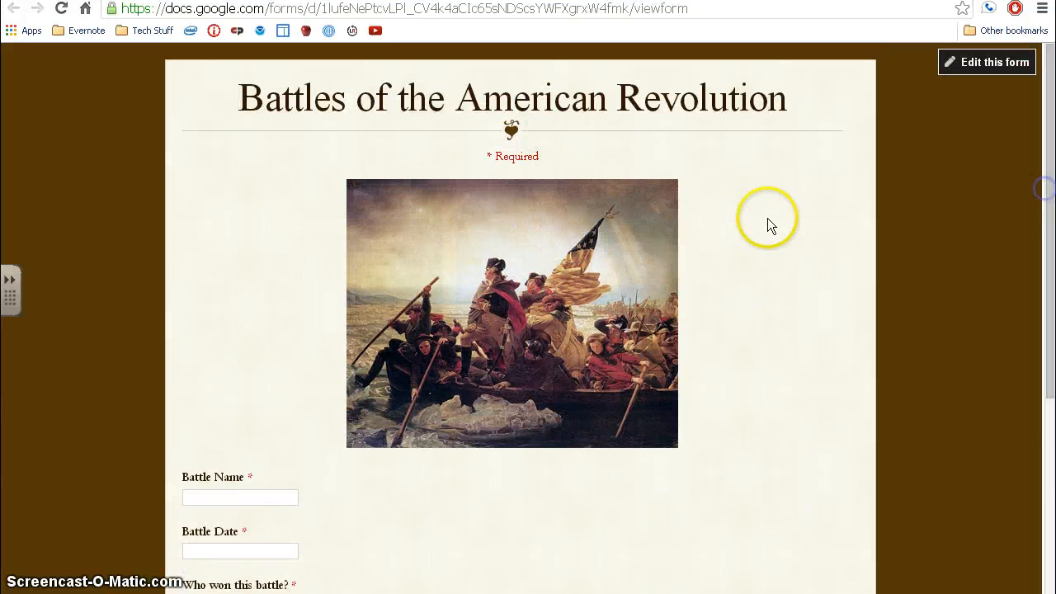
{"action": "key", "text": "ctrl+Tab"}
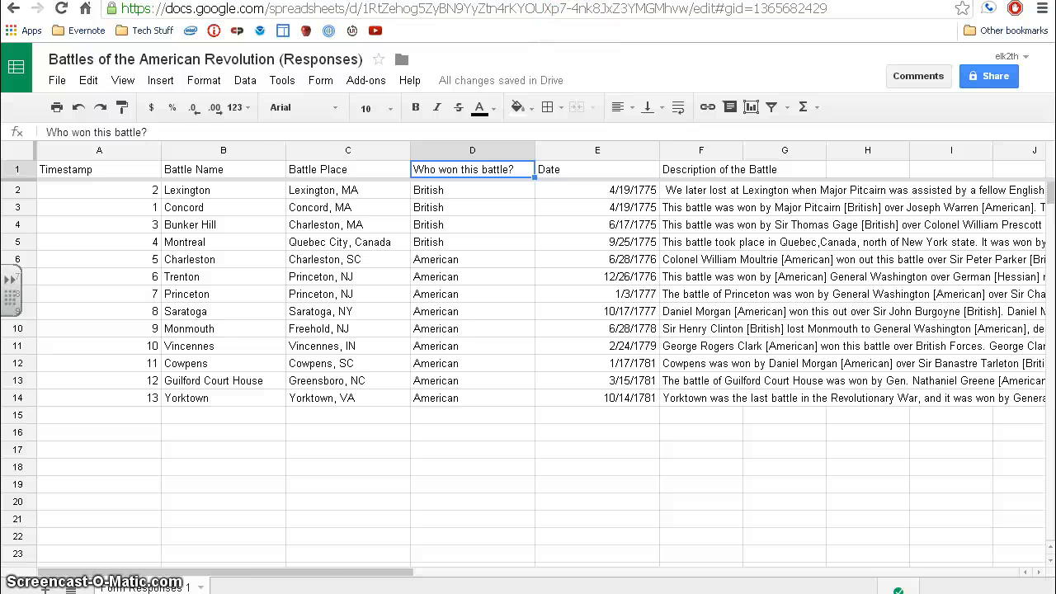
{"action": "key", "text": "ctrl+Tab"}
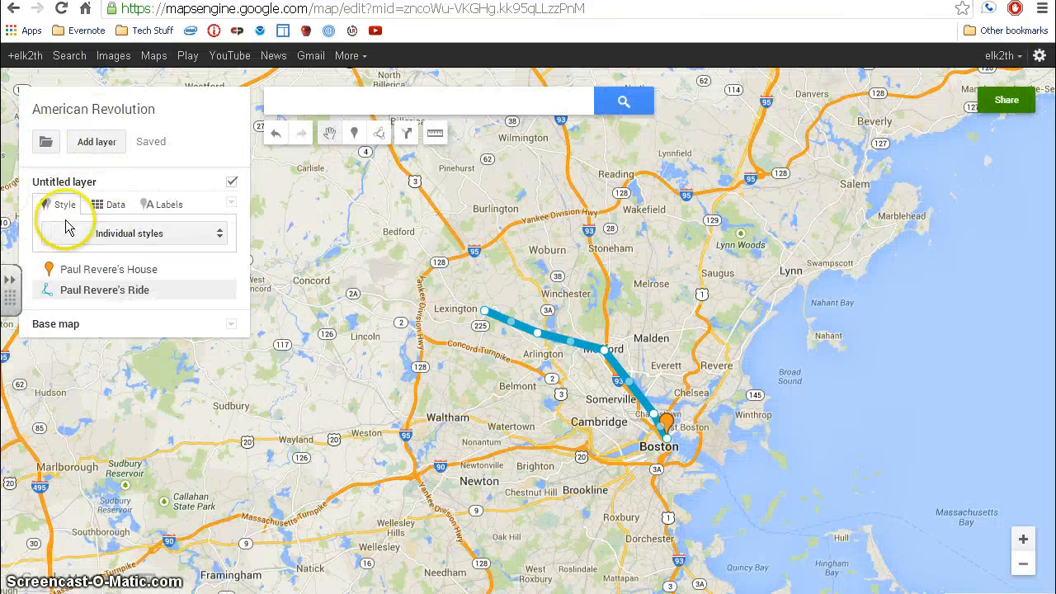
Rename the untitled layer that holds the house marker and the ride line as "Paul Revere"
{"action": "left_click", "coordinate": [63, 183]}
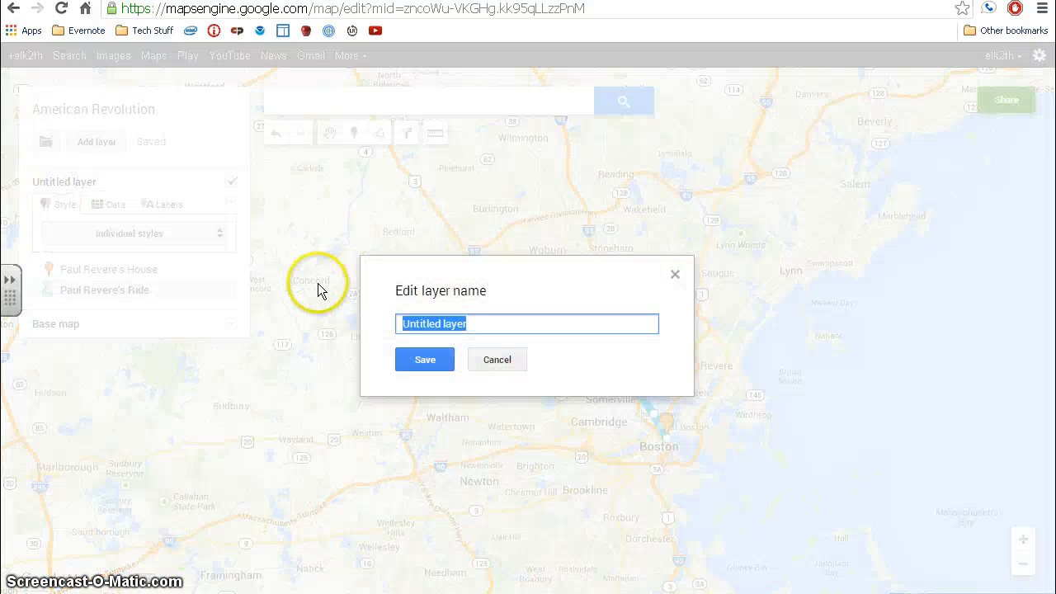
{"action": "type", "text": "Paul Re"}
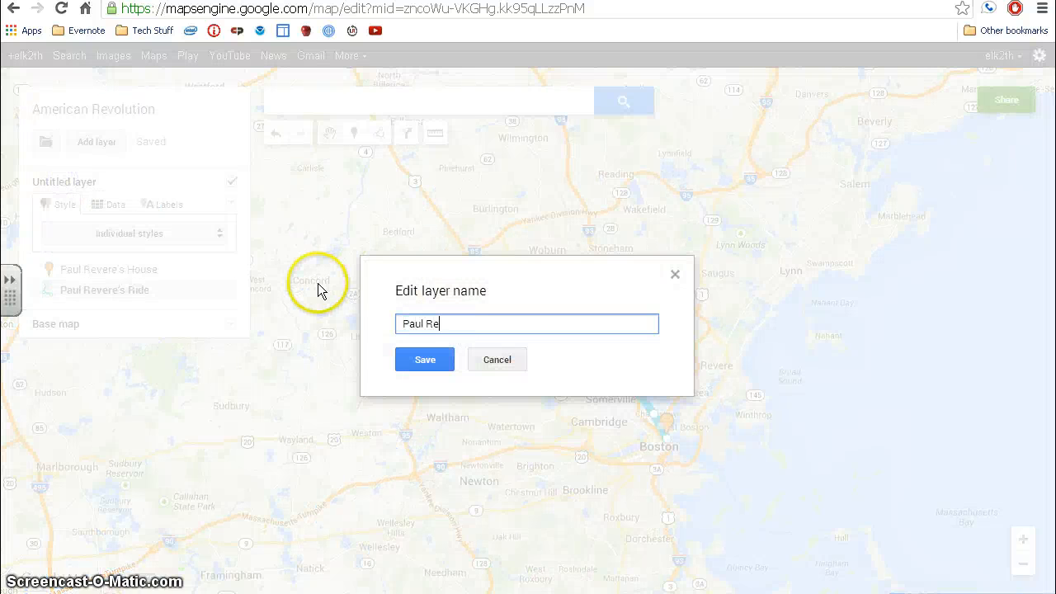
{"action": "type", "text": "vere"}
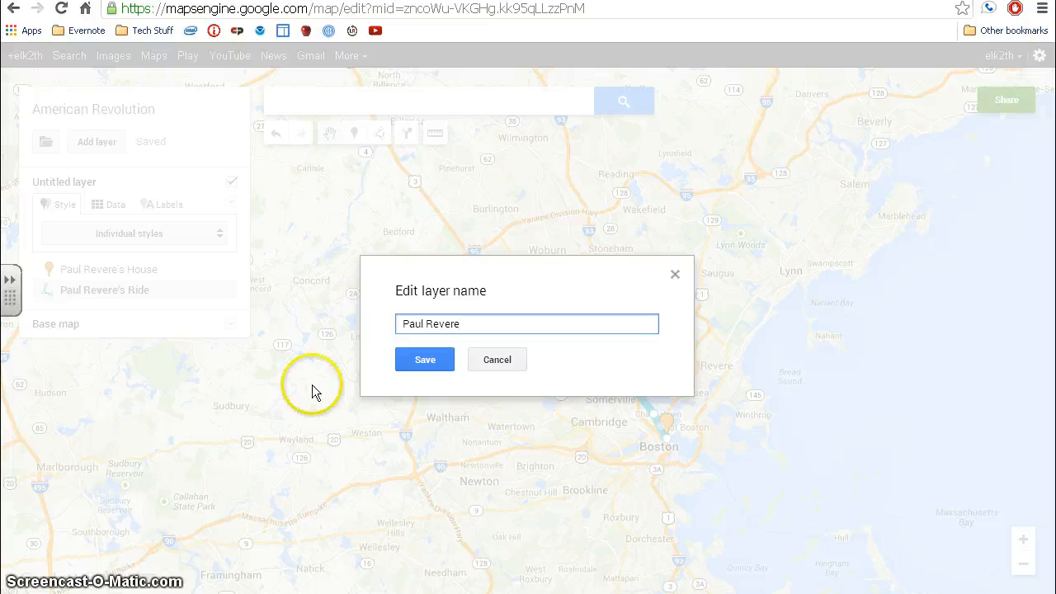
{"action": "left_click", "coordinate": [417, 359]}
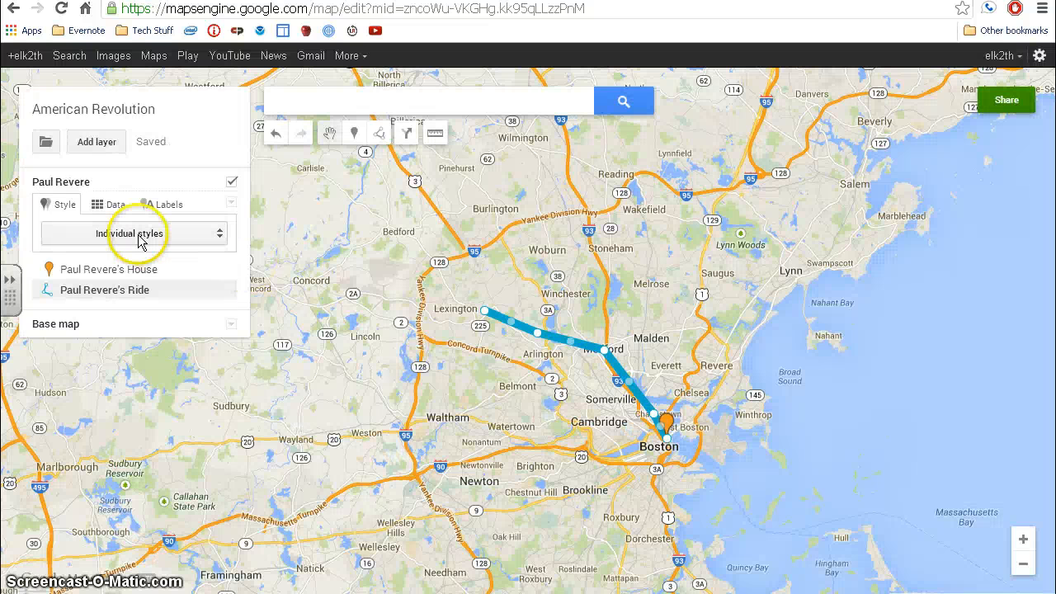
Add a second layer to the map and choose the Battles of the American Revolution responses spreadsheet from My Drive as its import file
{"action": "left_click", "coordinate": [96, 145]}
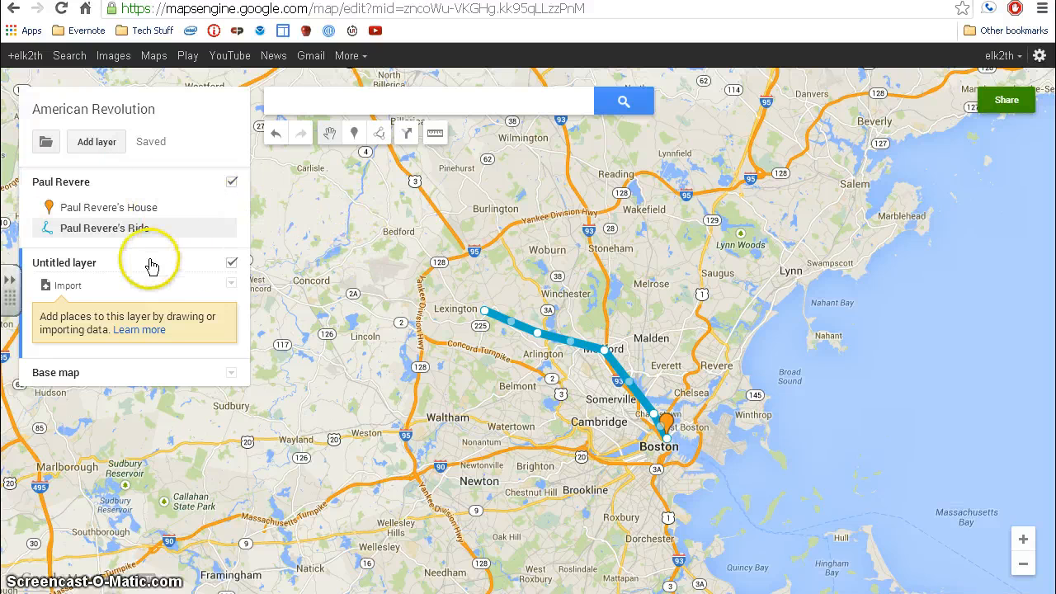
{"action": "left_click", "coordinate": [70, 287]}
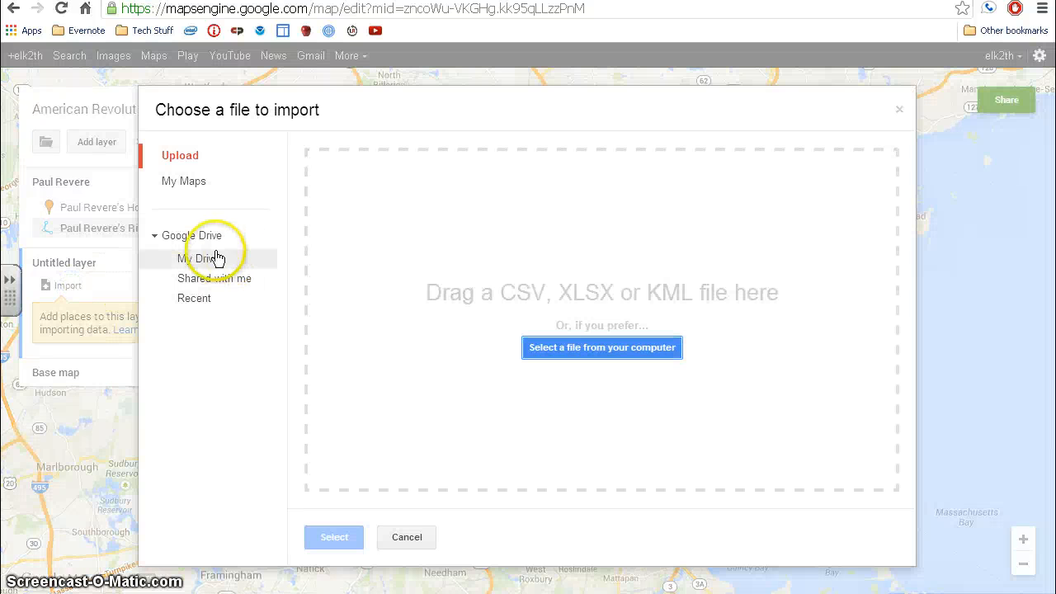
{"action": "left_click", "coordinate": [206, 258]}
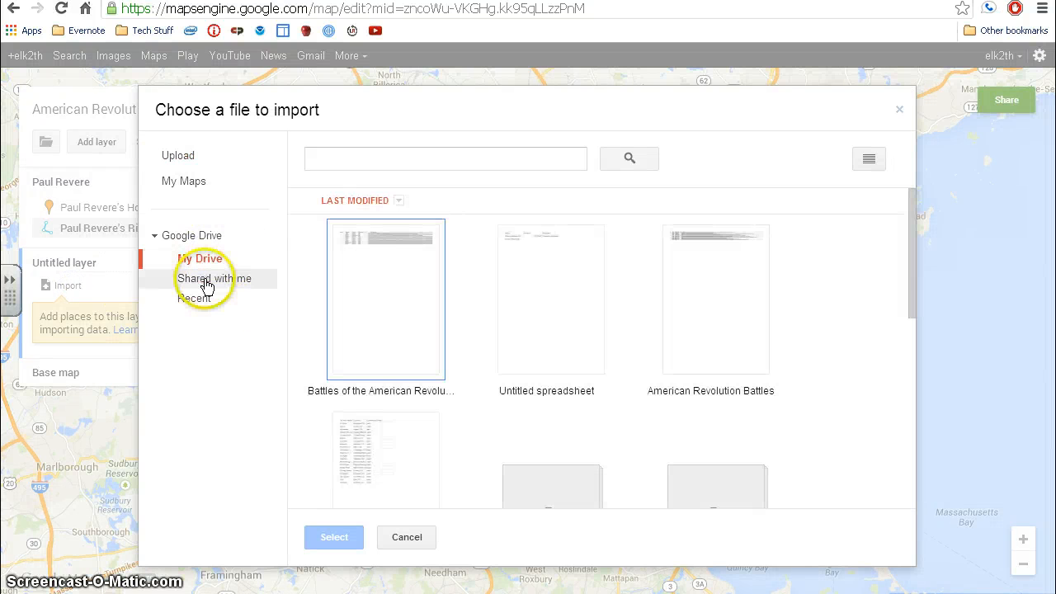
{"action": "left_click", "coordinate": [387, 303]}
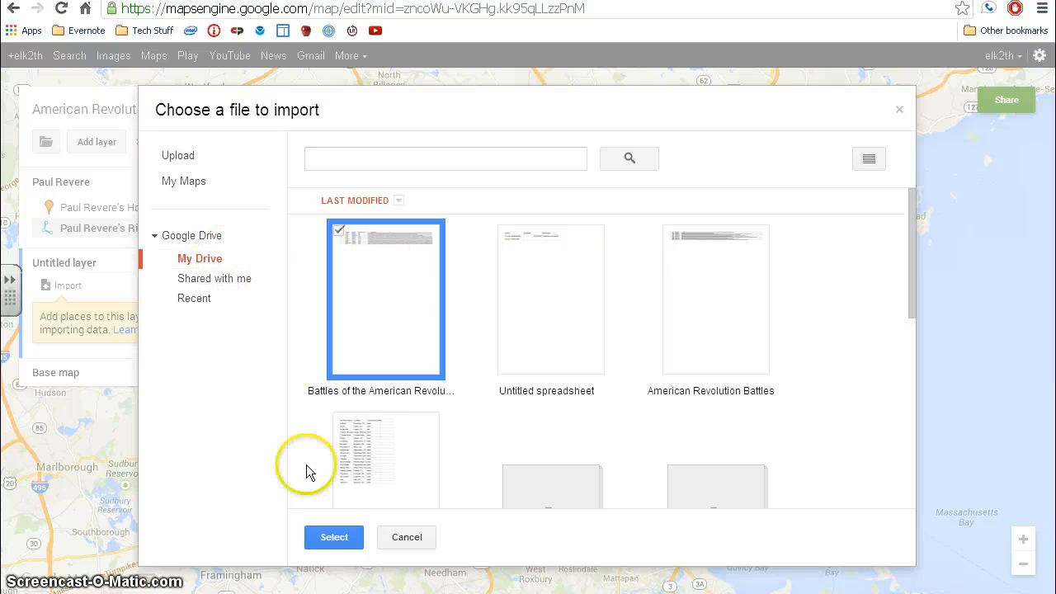
{"action": "left_click", "coordinate": [343, 543]}
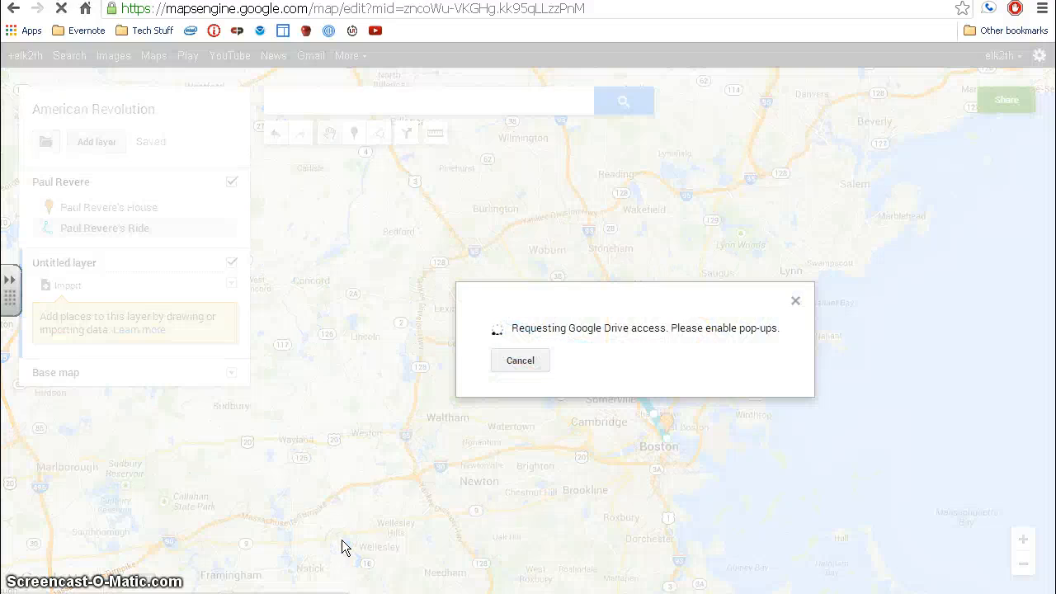
Import the battles spreadsheet, positioning the placemarks by Battle Place and titling the markers by Battle Name
{"action": "left_click", "coordinate": [394, 520]}
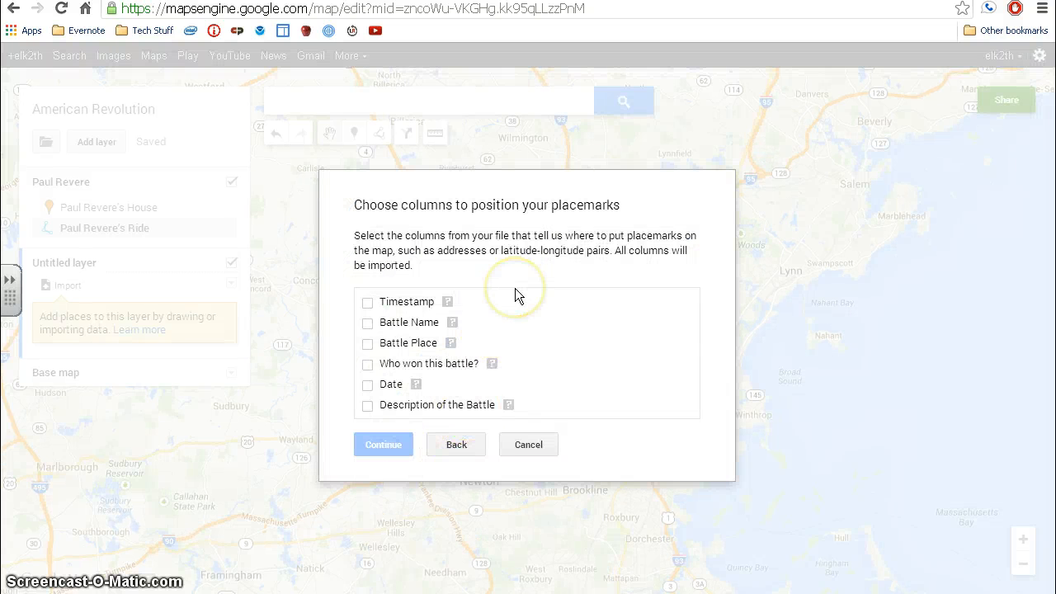
{"action": "left_click", "coordinate": [368, 344]}
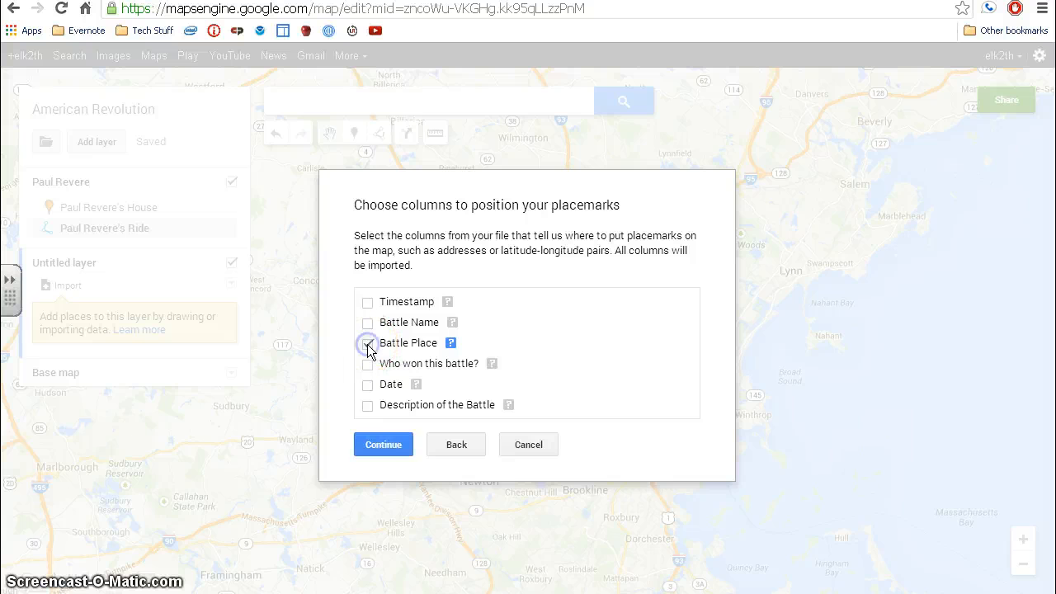
{"action": "left_click", "coordinate": [395, 453]}
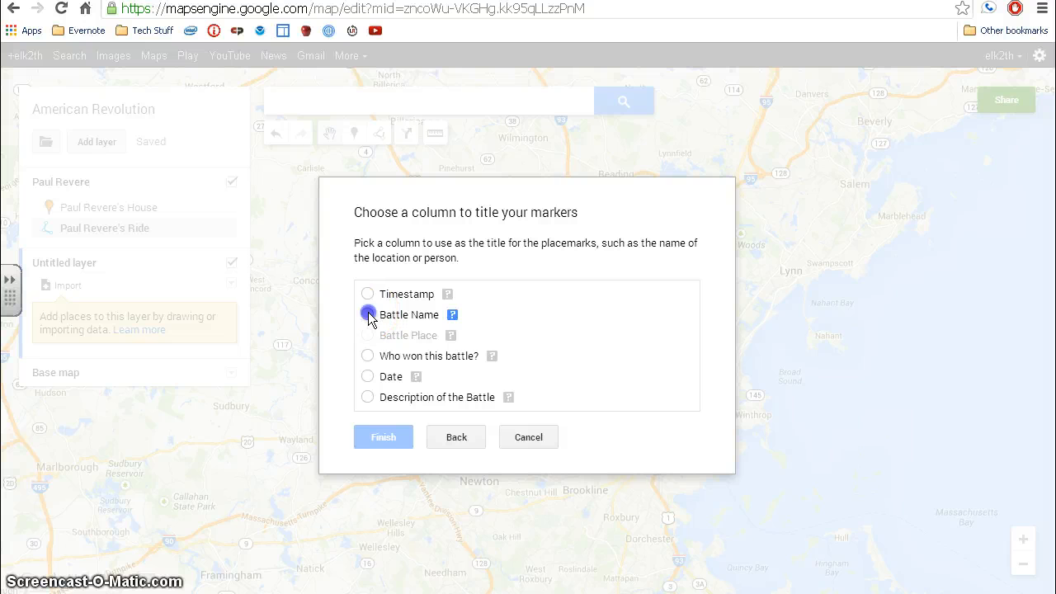
{"action": "left_click", "coordinate": [368, 317]}
{"action": "left_click", "coordinate": [382, 439]}
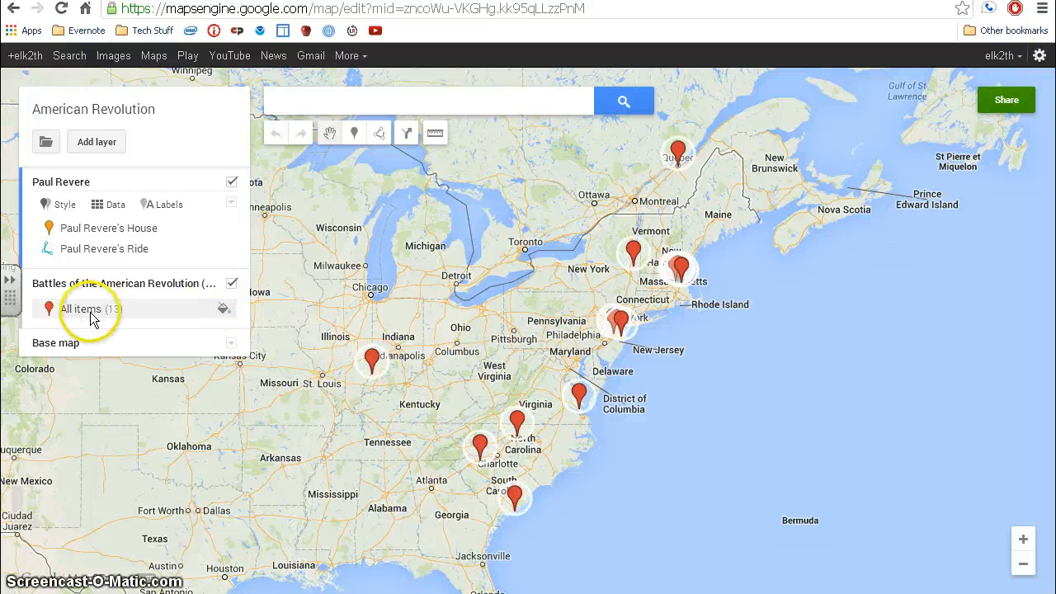
Style the Battles of the American Revolution layer by the "Who won this battle?" data column
{"action": "left_click", "coordinate": [223, 312]}
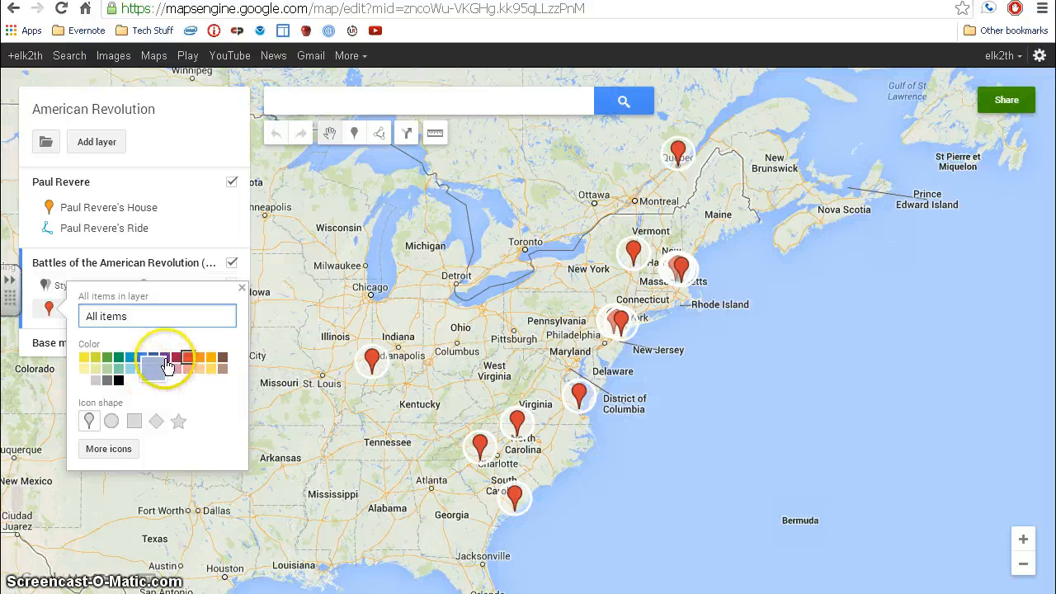
{"action": "left_click", "coordinate": [242, 288]}
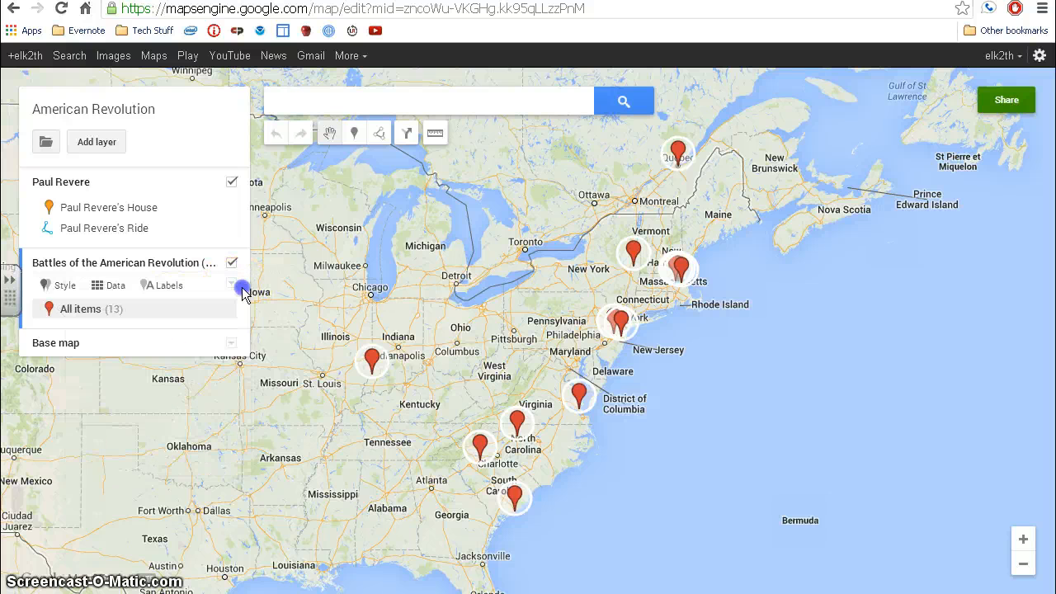
{"action": "left_click", "coordinate": [60, 285]}
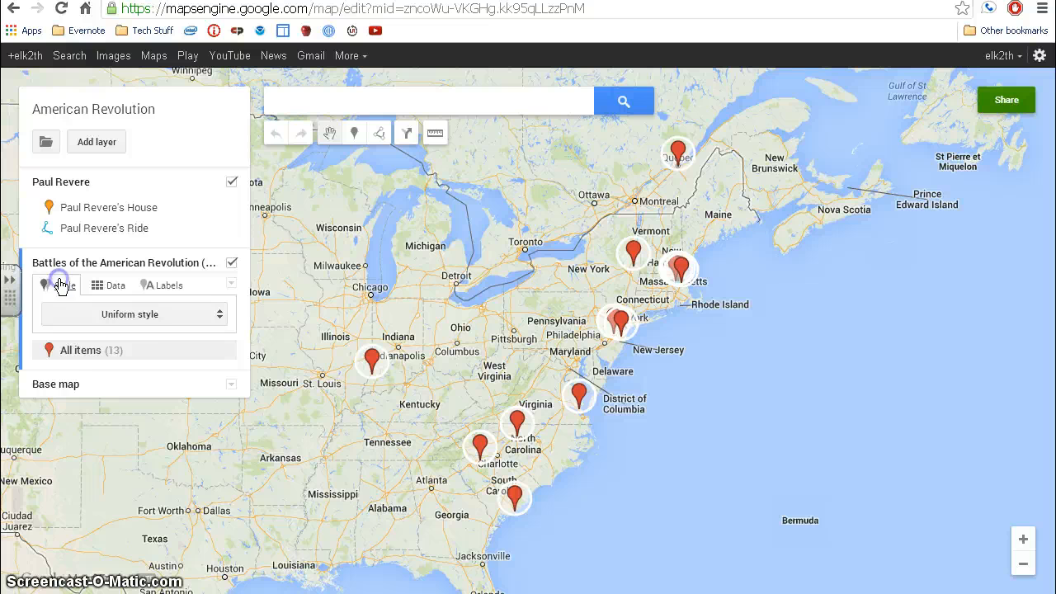
{"action": "left_click", "coordinate": [219, 314]}
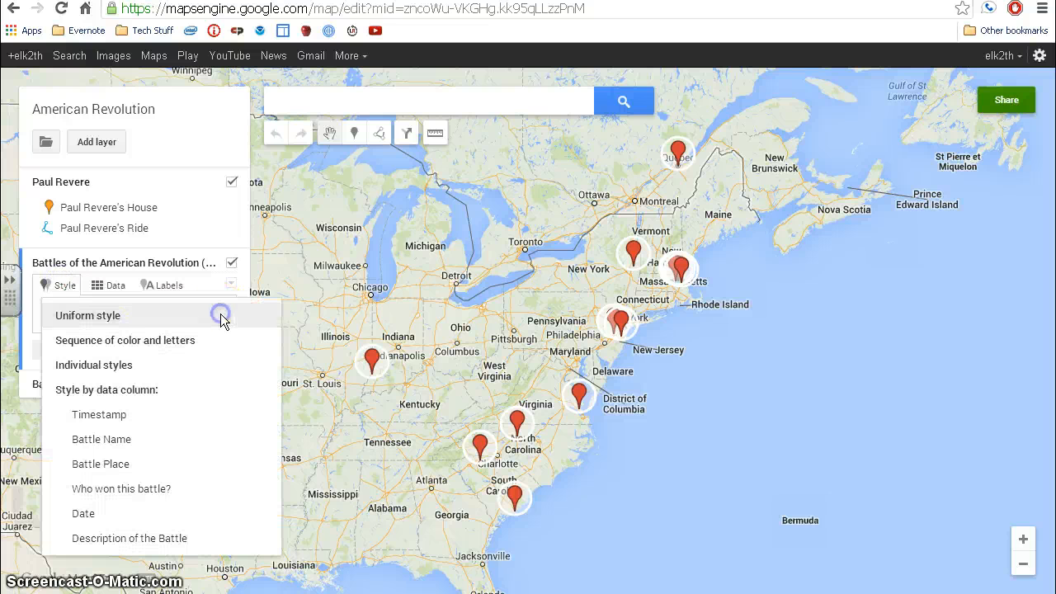
{"action": "left_click", "coordinate": [130, 492]}
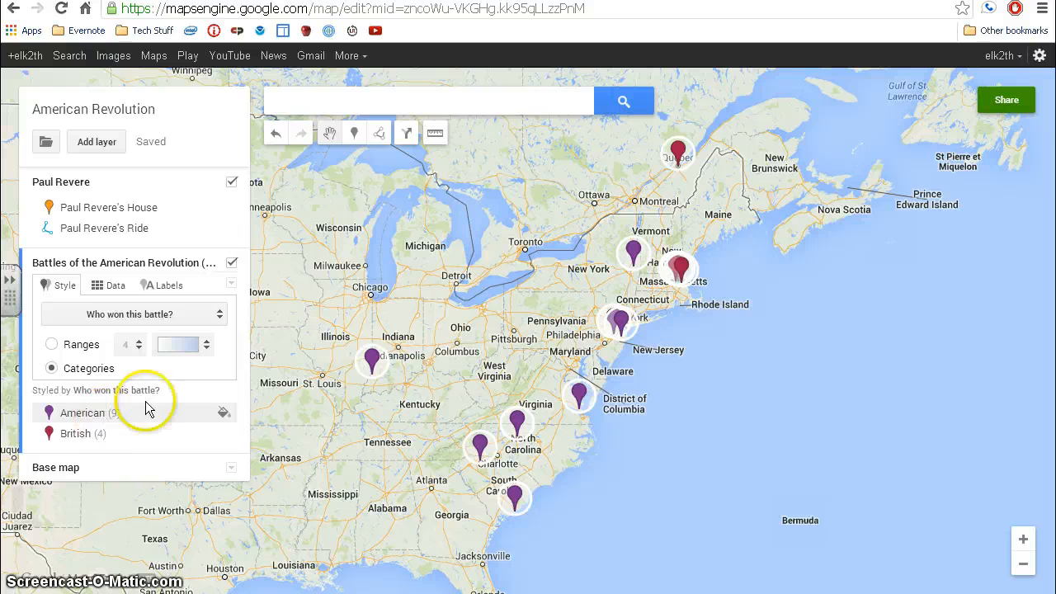
Colour the markers of the American category blue
{"action": "left_click", "coordinate": [224, 412]}
{"action": "left_click", "coordinate": [141, 464]}
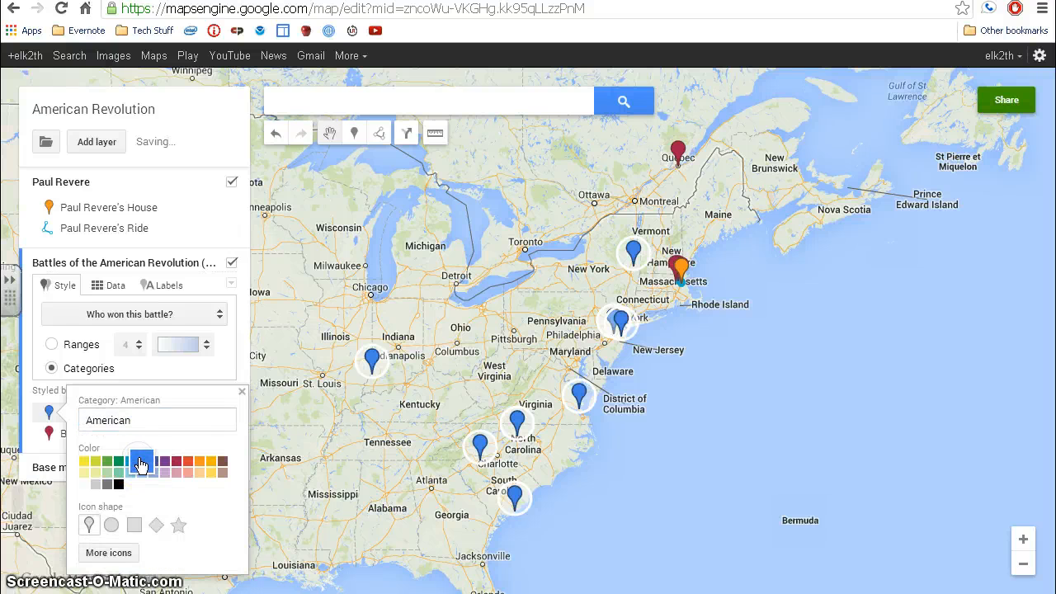
{"action": "left_click", "coordinate": [55, 438]}
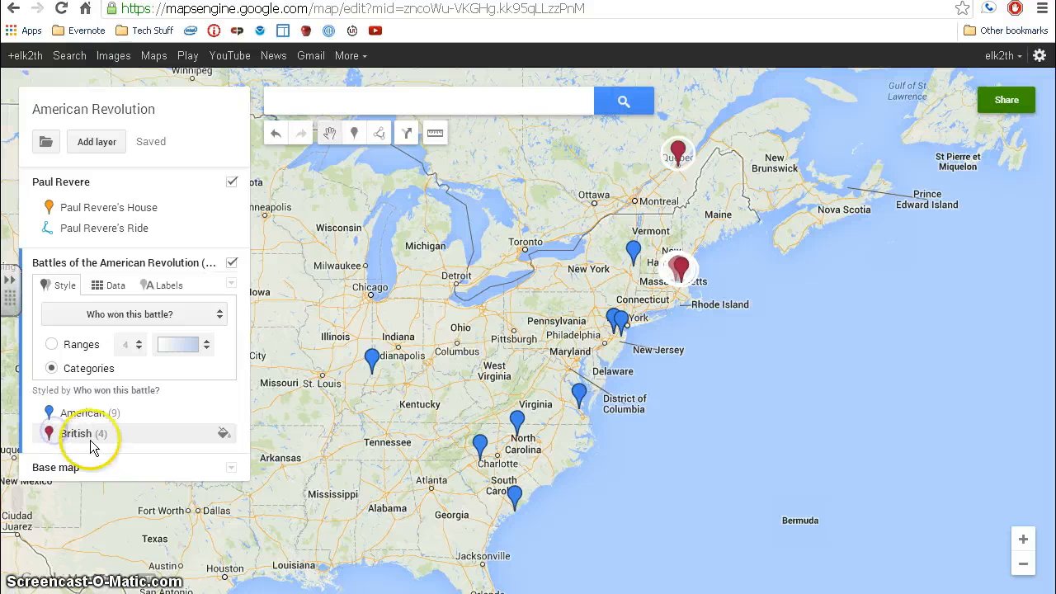
Colour the markers of the British category red and change their icon shape to a circle
{"action": "left_click", "coordinate": [225, 433]}
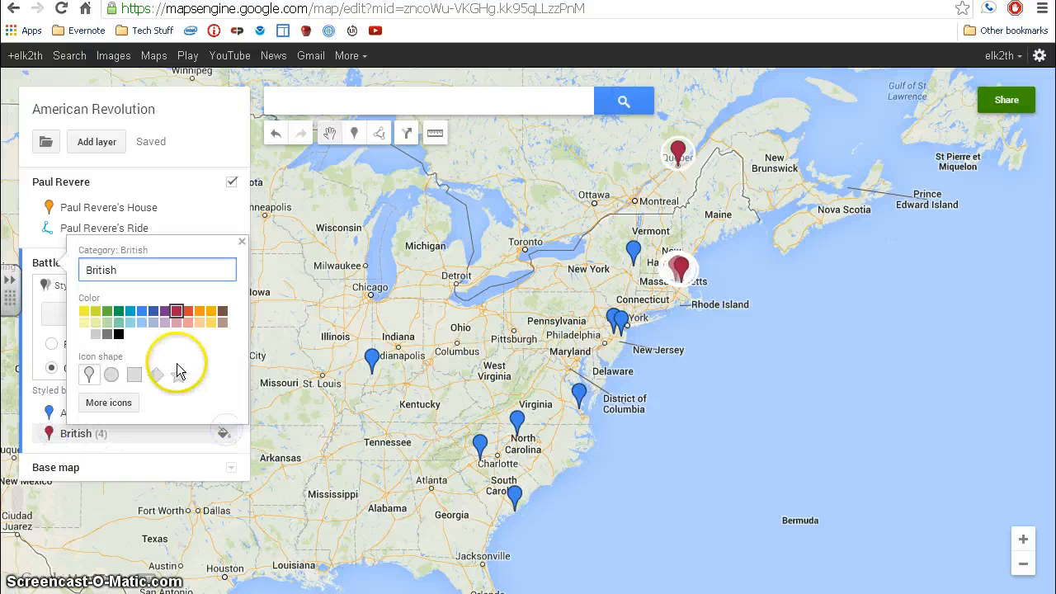
{"action": "left_click", "coordinate": [189, 314]}
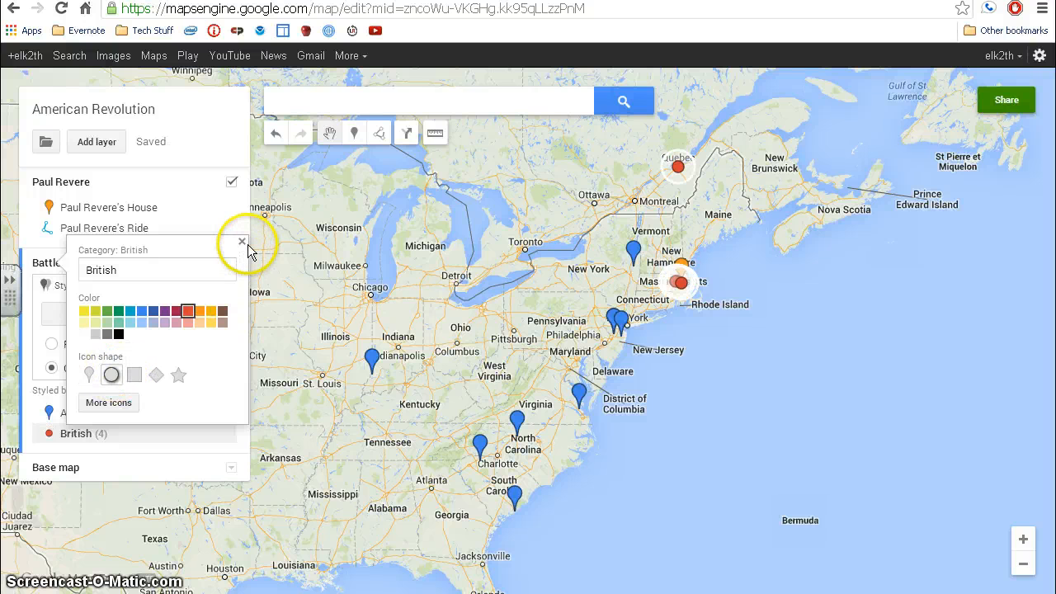
{"action": "left_click", "coordinate": [246, 244]}
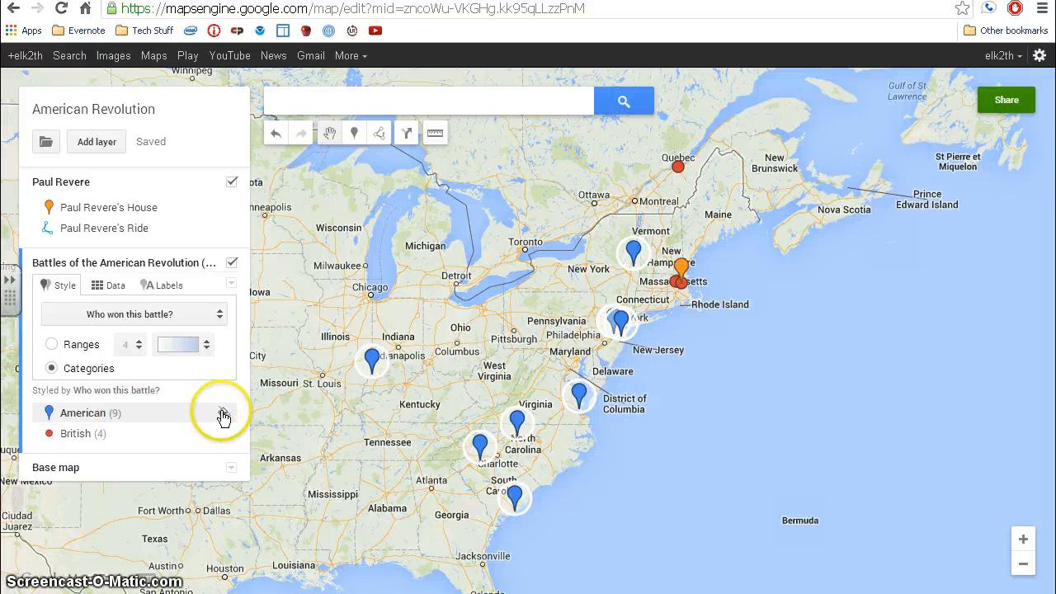
Change the icon shape of the American category markers to a star
{"action": "left_click", "coordinate": [222, 413]}
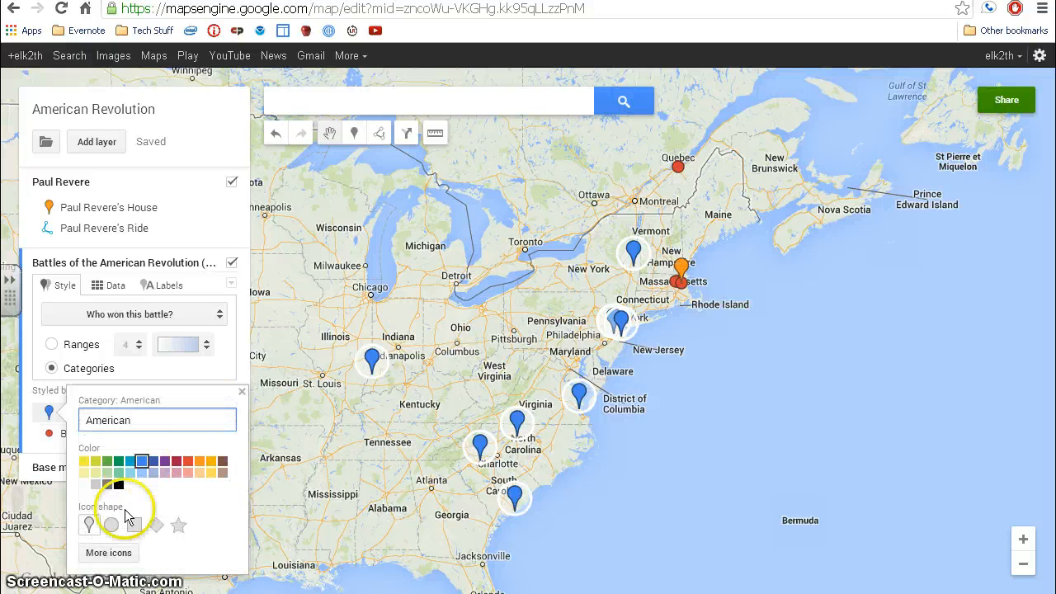
{"action": "left_click", "coordinate": [179, 525]}
{"action": "left_click", "coordinate": [243, 393]}
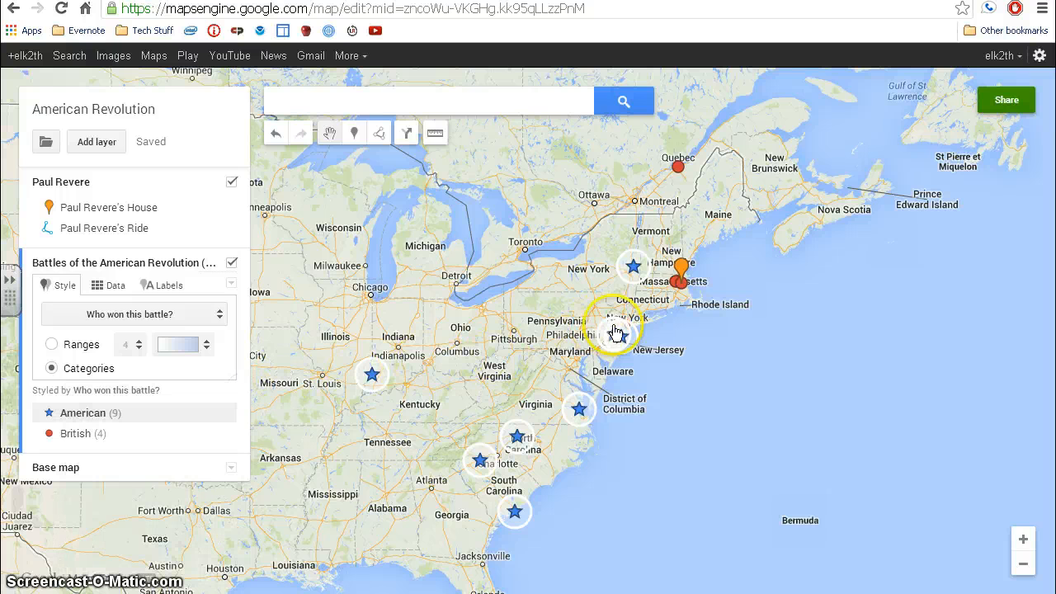
Examine the info card of the Monmouth battle marker in New Jersey and close it
{"action": "left_click", "coordinate": [1024, 539]}
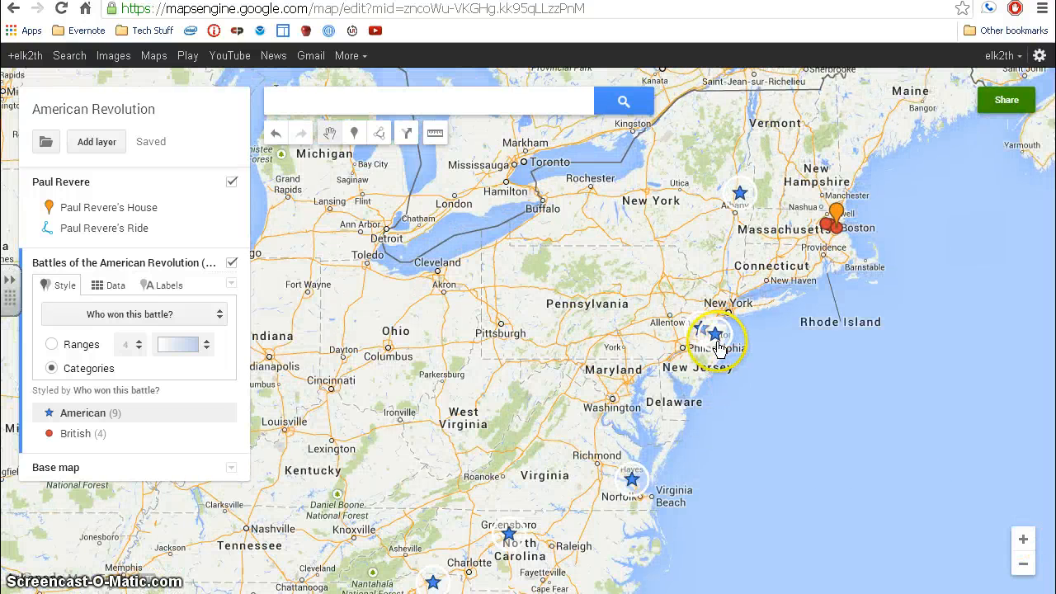
{"action": "left_click", "coordinate": [715, 338]}
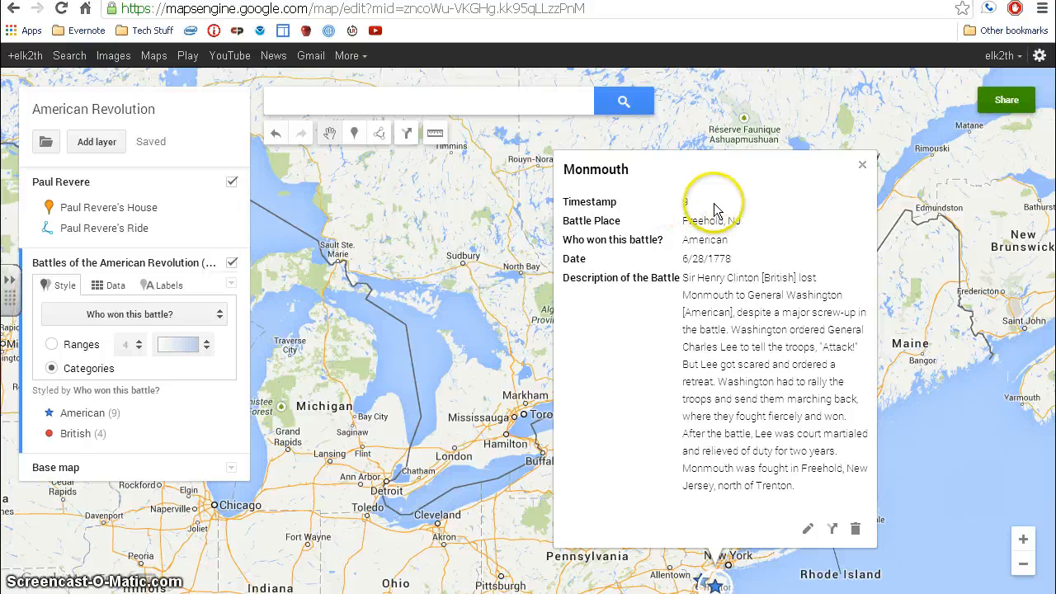
{"action": "left_click", "coordinate": [863, 164]}
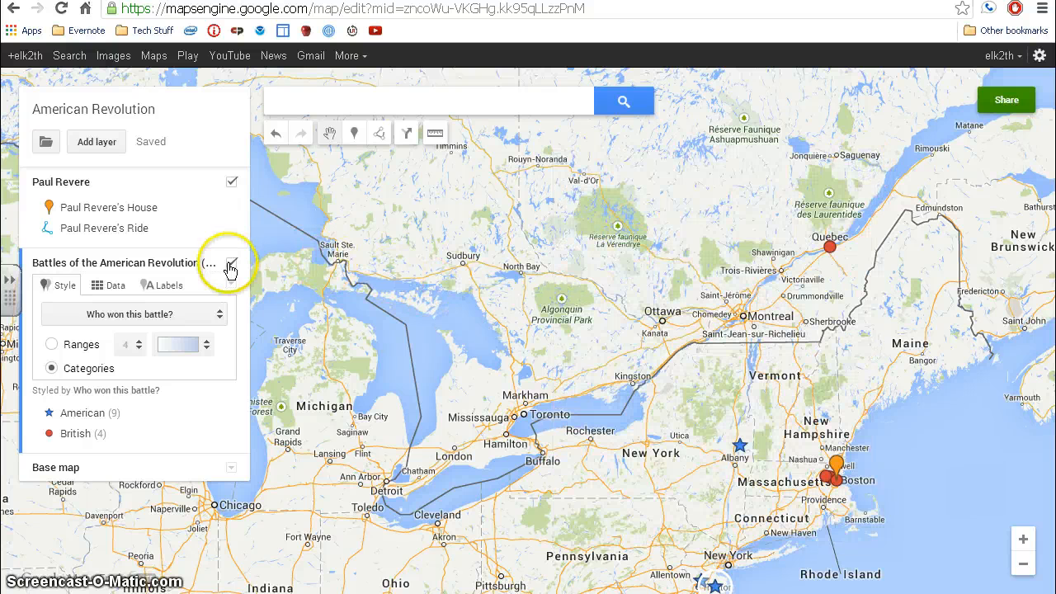
Label the battle markers by Timestamp, and switch the labels to the Date column instead
{"action": "left_click", "coordinate": [161, 289]}
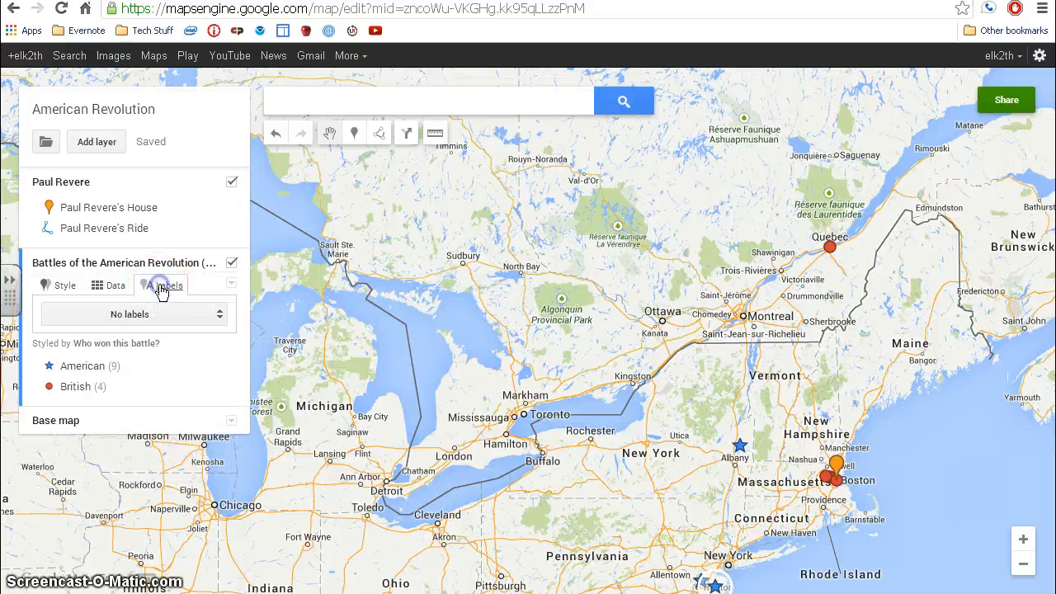
{"action": "left_click", "coordinate": [213, 314]}
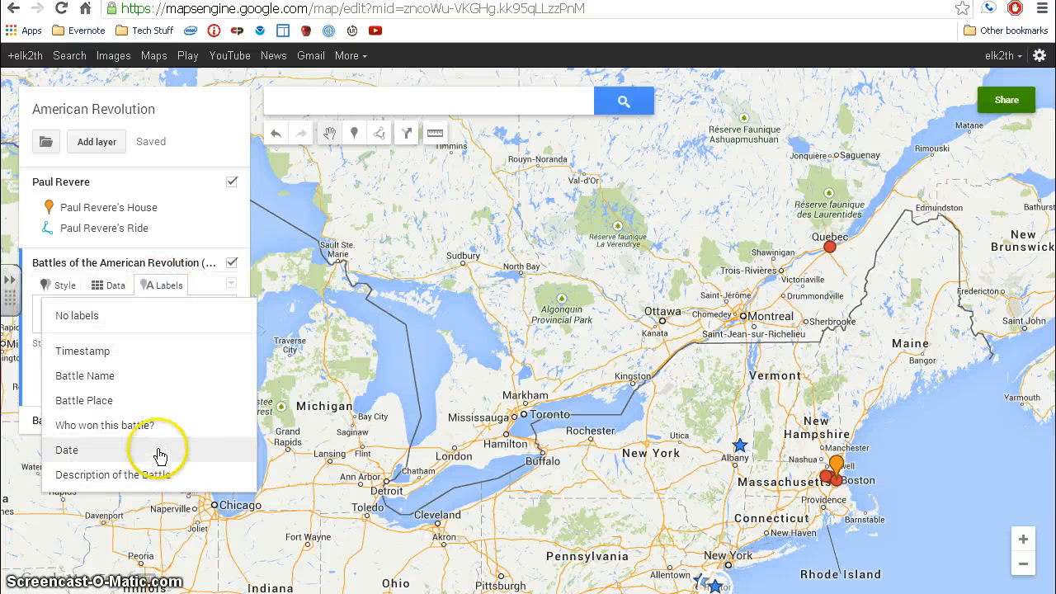
{"action": "left_click", "coordinate": [155, 353]}
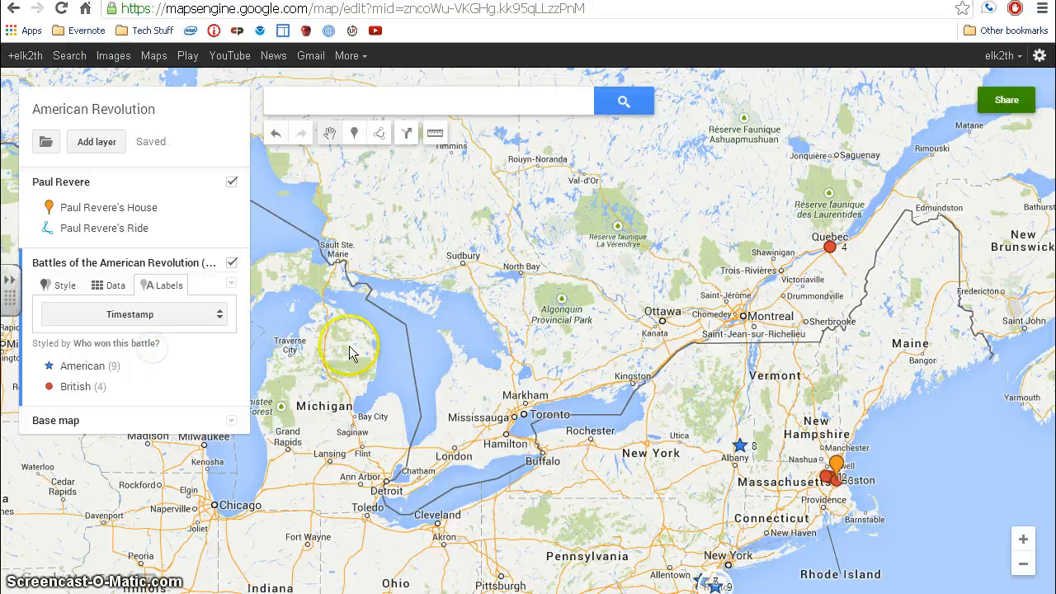
{"action": "left_click", "coordinate": [219, 314]}
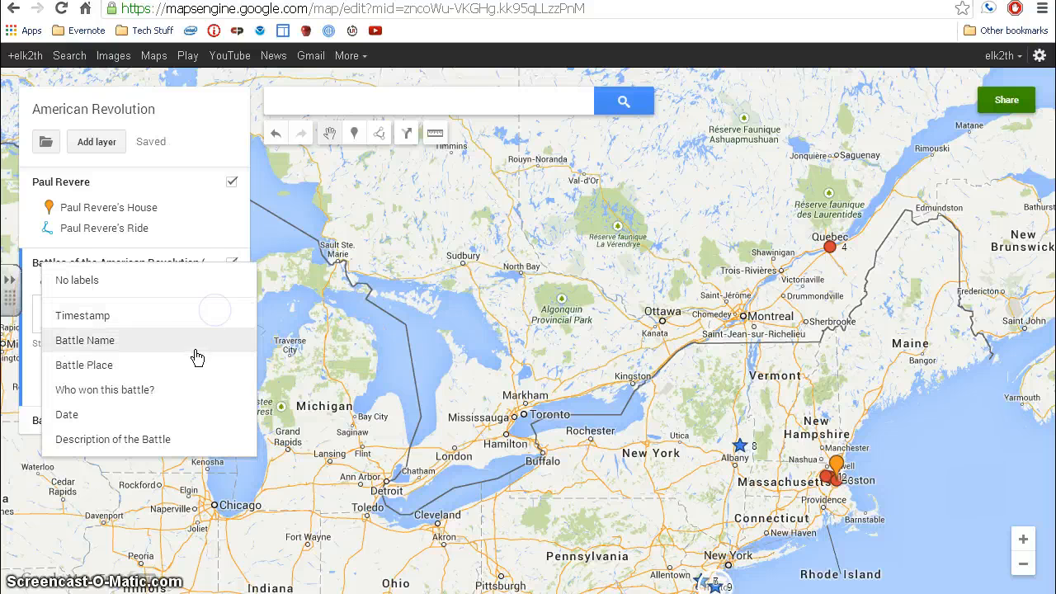
{"action": "left_click", "coordinate": [186, 423]}
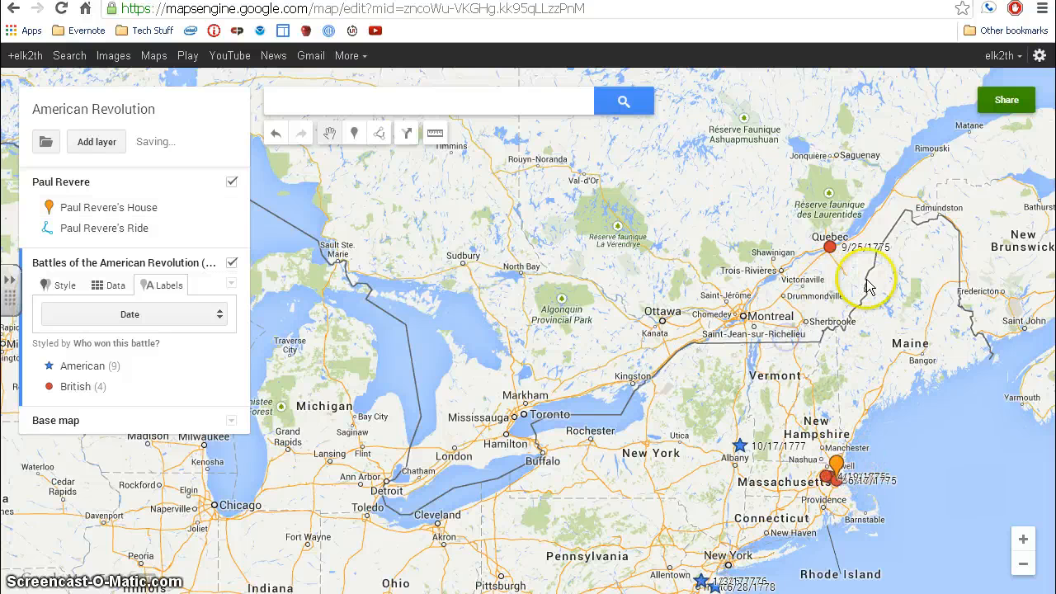
Examine the date labels of the battle markers from the Great Lakes to New York and close up around Boston
{"action": "left_click", "coordinate": [1022, 540]}
{"action": "left_click", "coordinate": [1021, 541]}
{"action": "scroll", "coordinate": [914, 485], "scroll_direction": "up", "scroll_amount": 2}
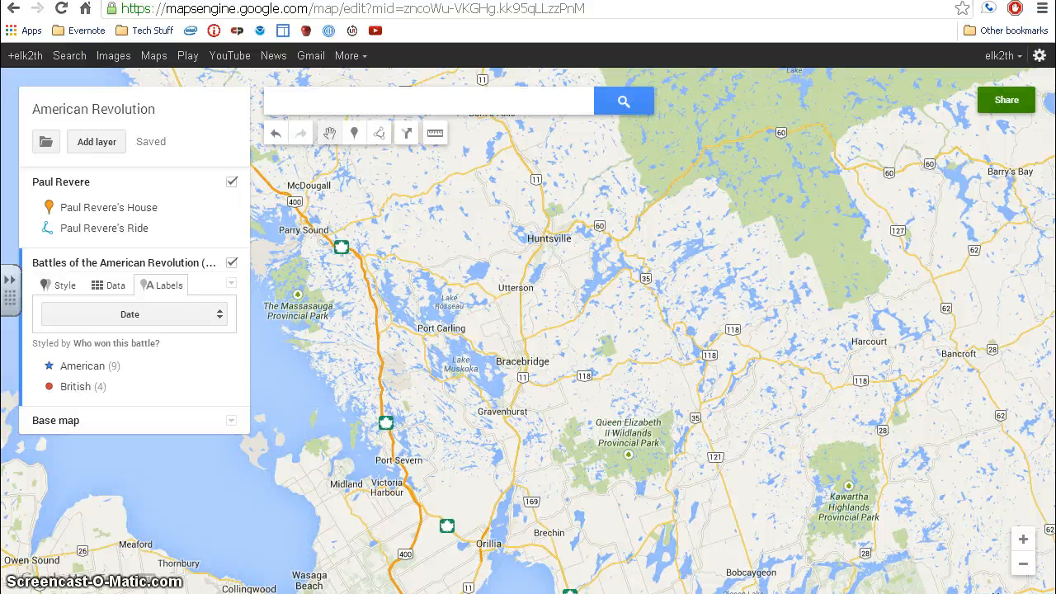
{"action": "left_click", "coordinate": [1020, 569]}
{"action": "left_click", "coordinate": [1021, 569]}
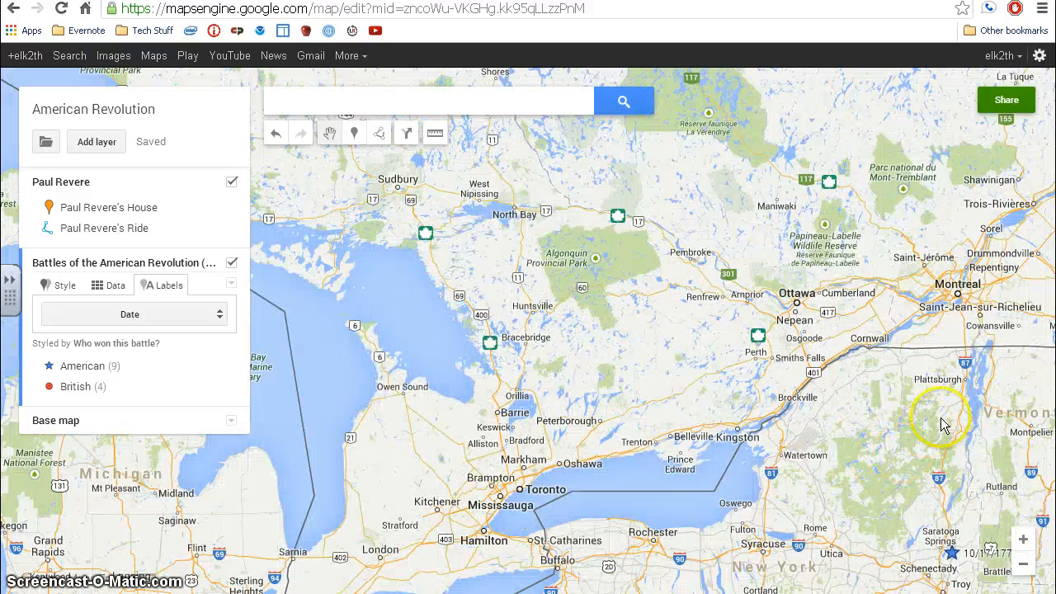
{"action": "left_click_drag", "start_coordinate": [933, 467], "coordinate": [933, 467]}
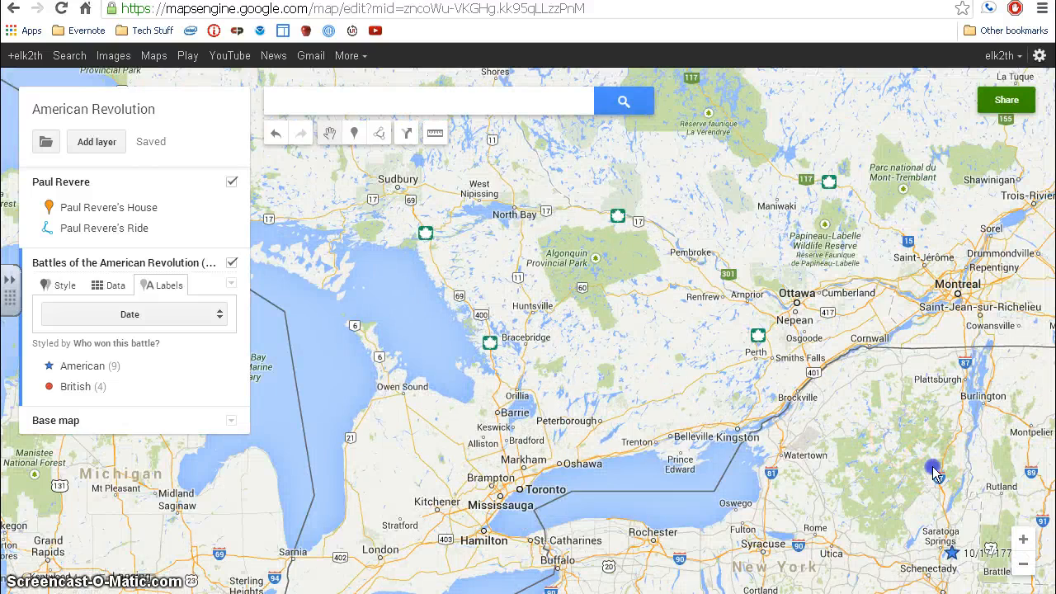
{"action": "left_click", "coordinate": [328, 133]}
{"action": "left_click_drag", "start_coordinate": [704, 375], "coordinate": [471, 319]}
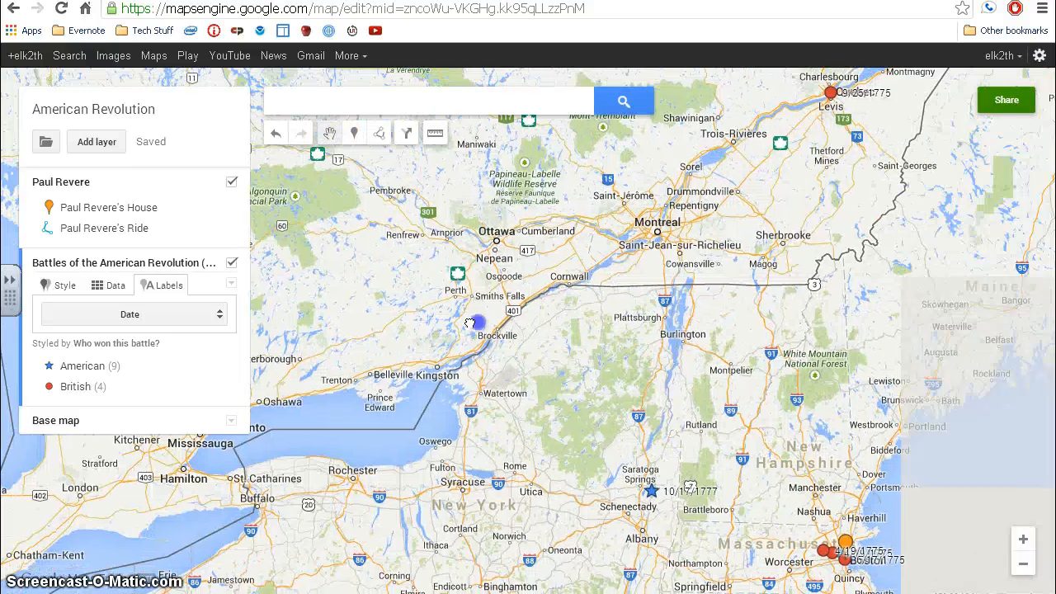
{"action": "left_click_drag", "start_coordinate": [590, 325], "coordinate": [550, 301]}
{"action": "left_click_drag", "start_coordinate": [494, 229], "coordinate": [462, 180]}
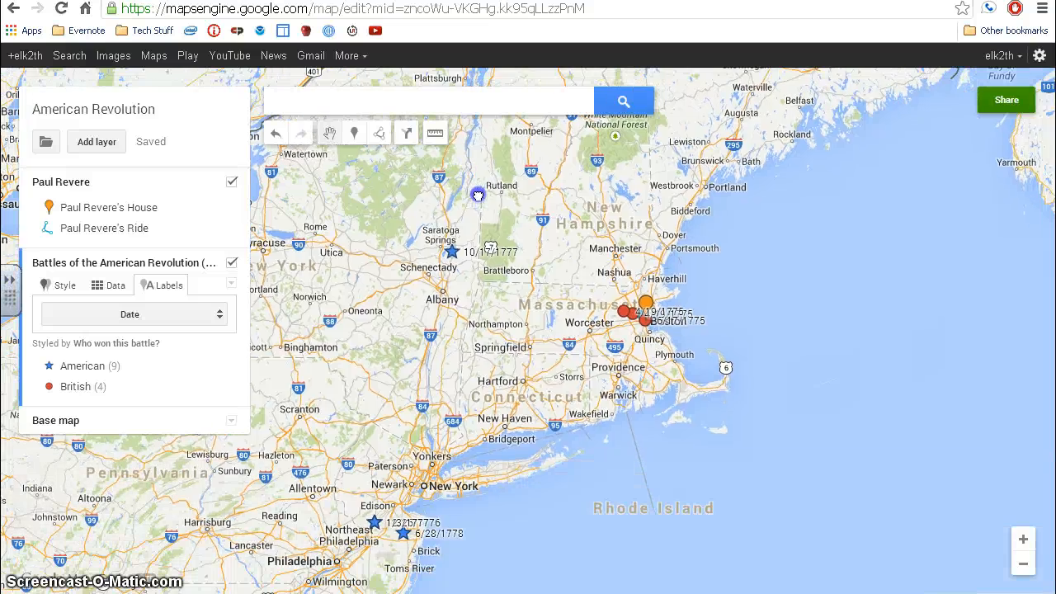
{"action": "left_click", "coordinate": [1023, 540]}
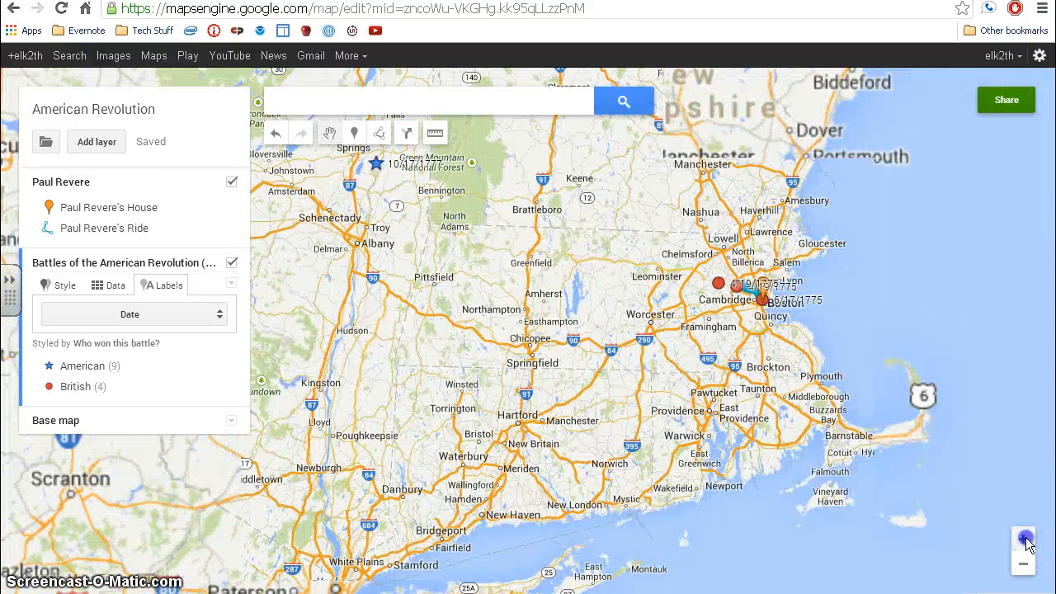
{"action": "left_click_drag", "start_coordinate": [879, 475], "coordinate": [912, 479]}
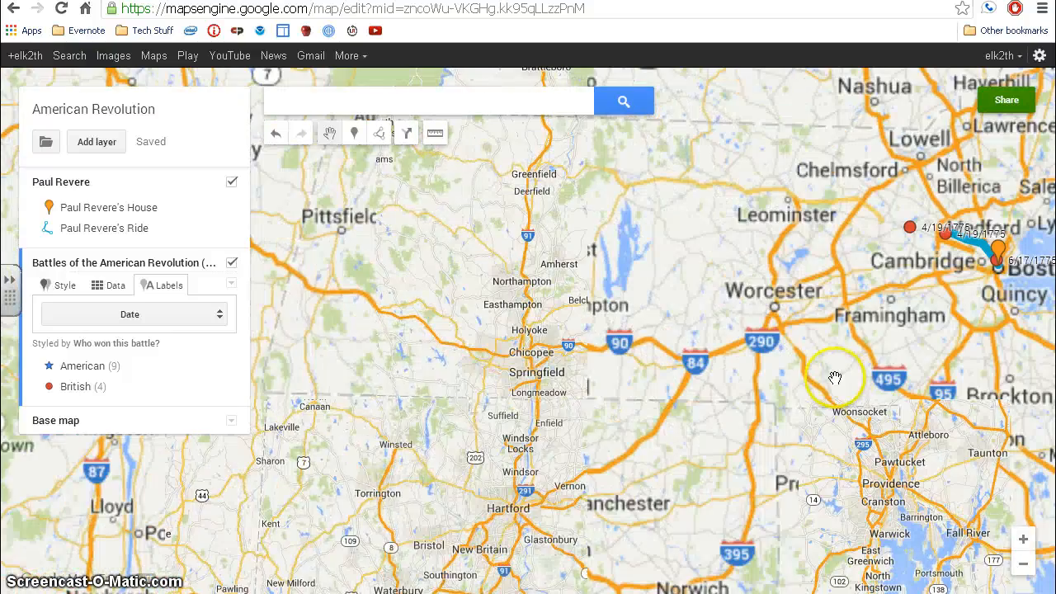
{"action": "left_click_drag", "start_coordinate": [866, 350], "coordinate": [635, 373]}
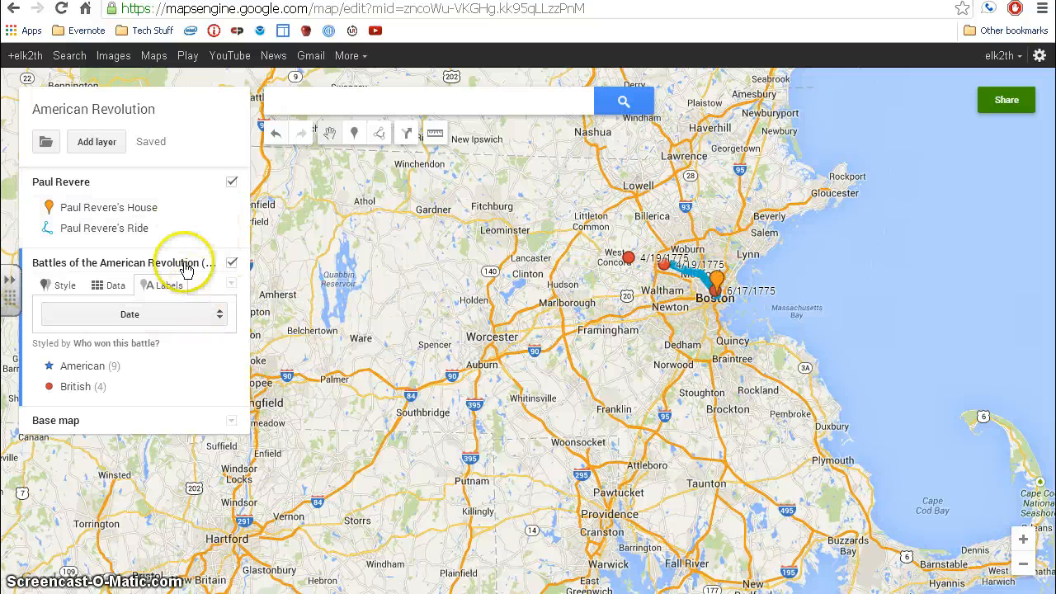
Hide and show again the Paul Revere layer, and do the same with the Battles of the American Revolution layer
{"action": "left_click", "coordinate": [232, 184]}
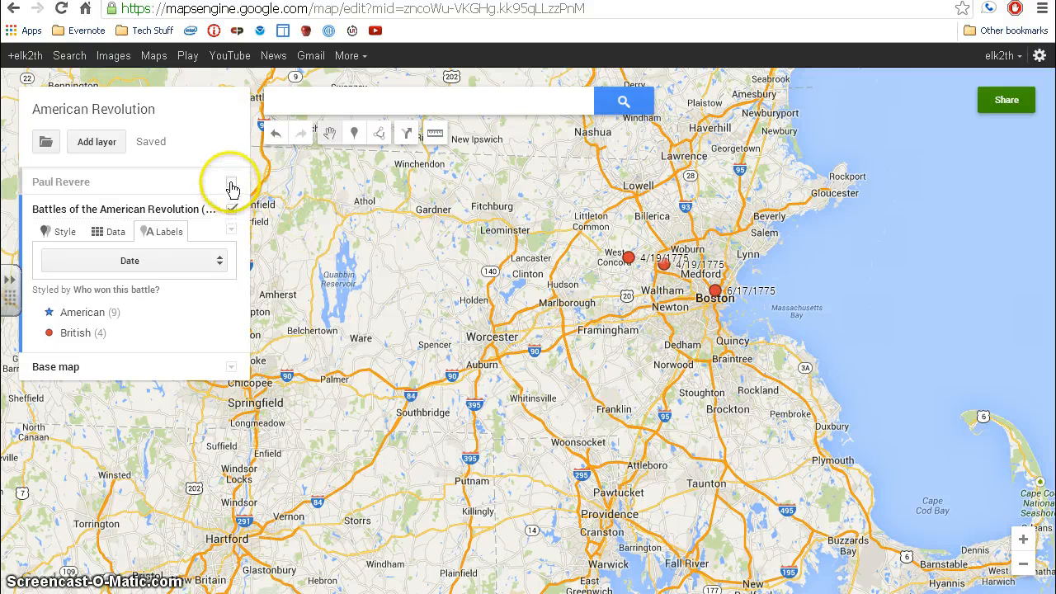
{"action": "left_click", "coordinate": [231, 183]}
{"action": "left_click", "coordinate": [233, 282]}
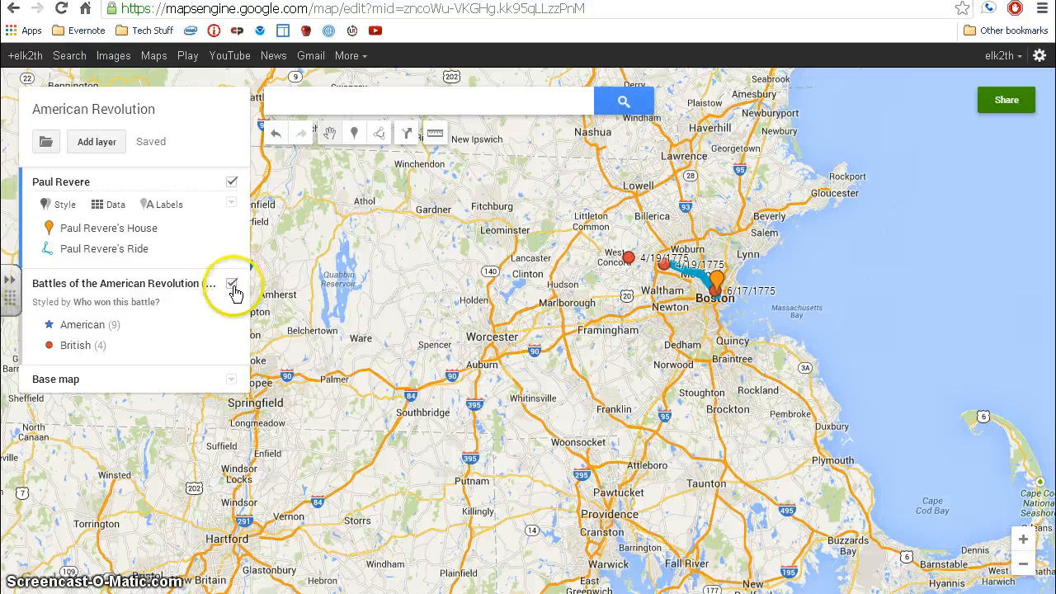
{"action": "left_click", "coordinate": [232, 284]}
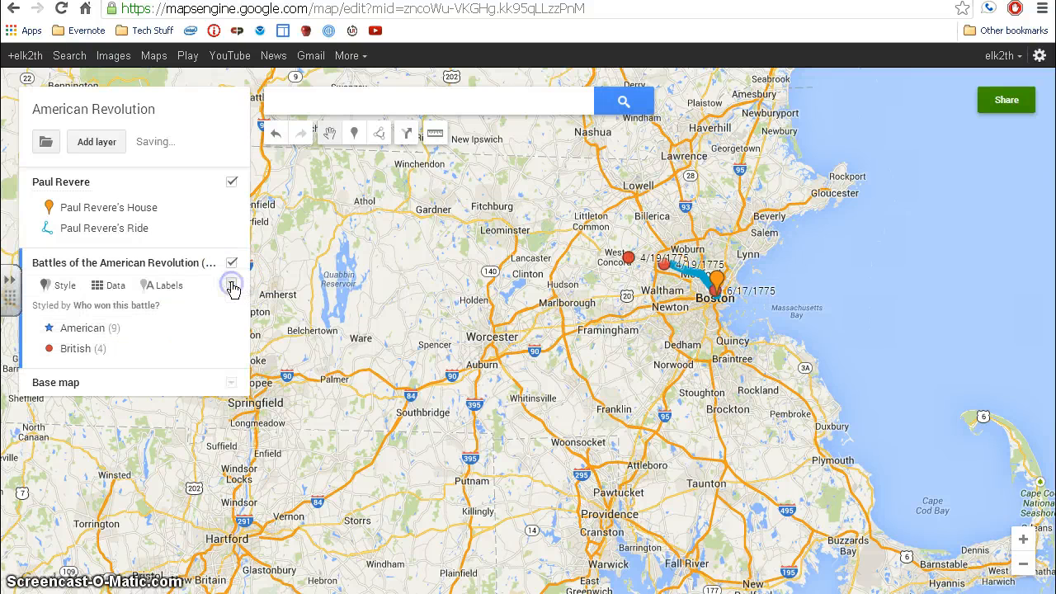